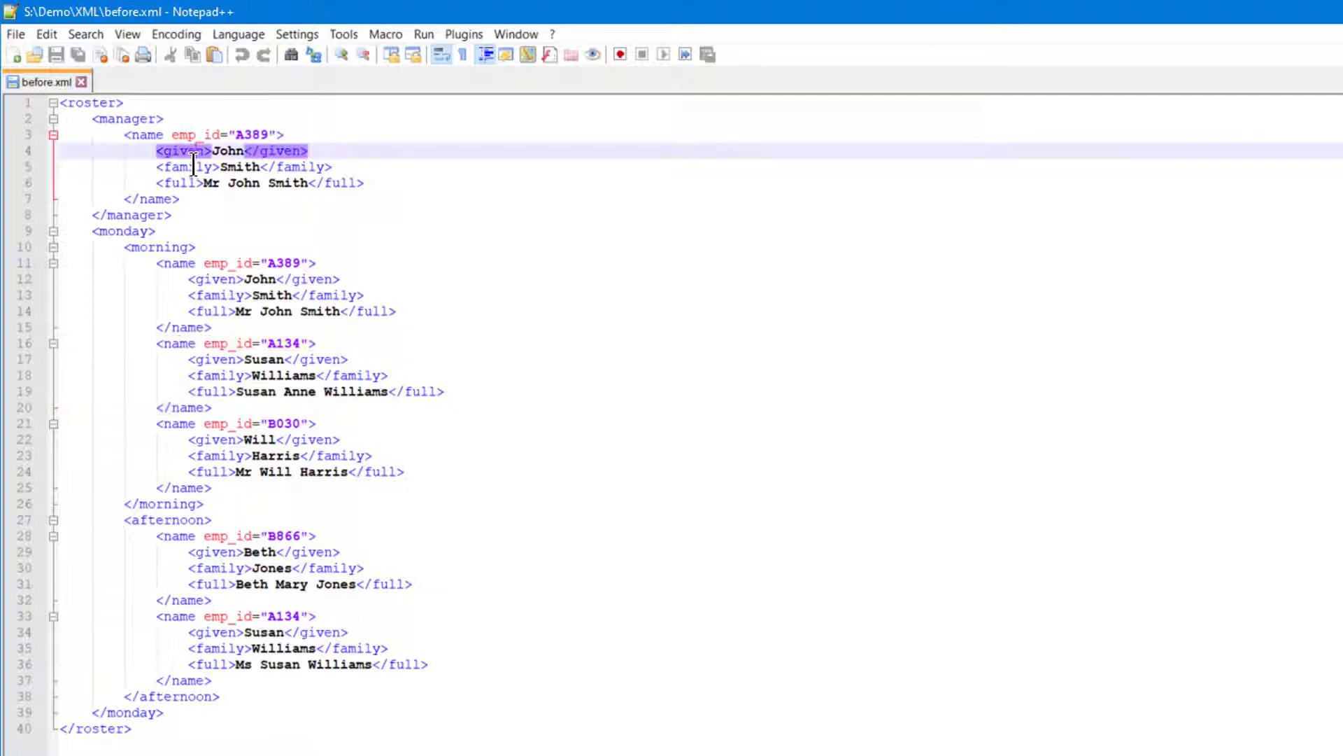
Step: Examine the given, family and full name elements in before.xml, including middle names, titles and repeated employee entries
left_click(194, 166)
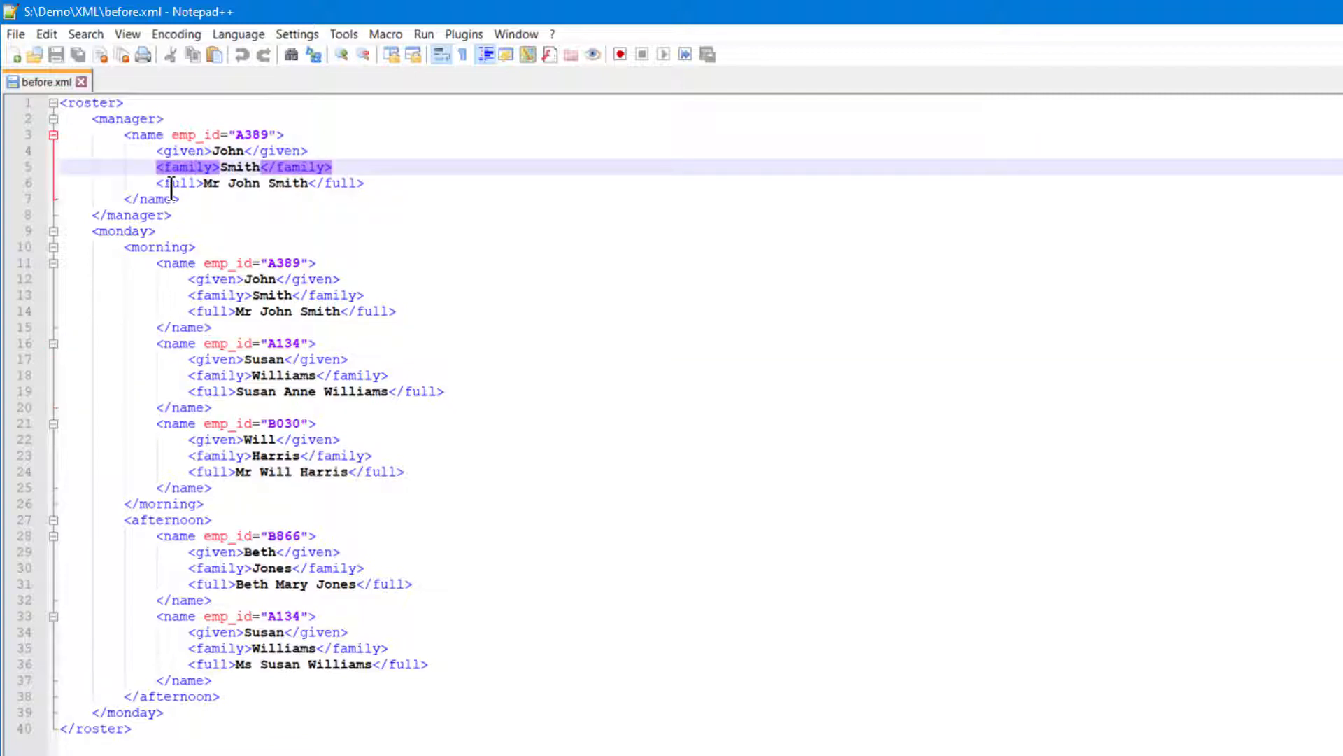
left_click(170, 183)
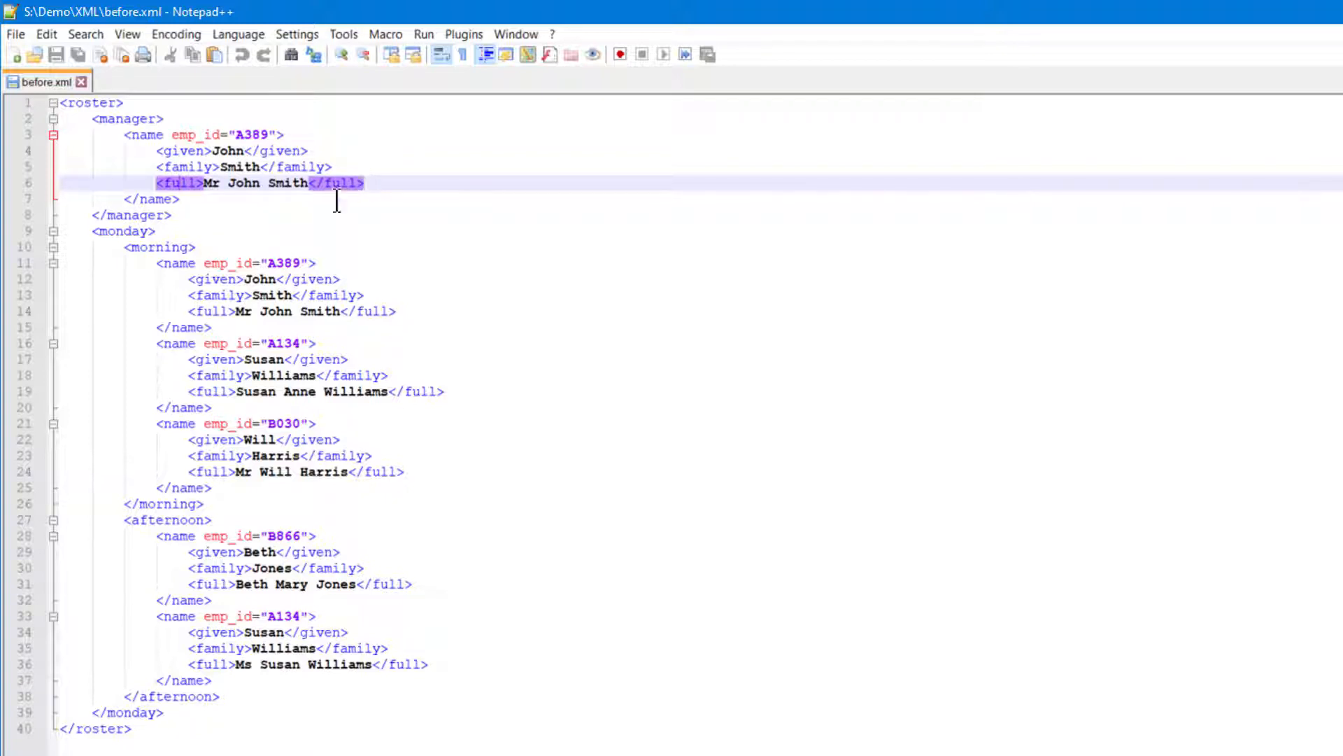
left_click(238, 391)
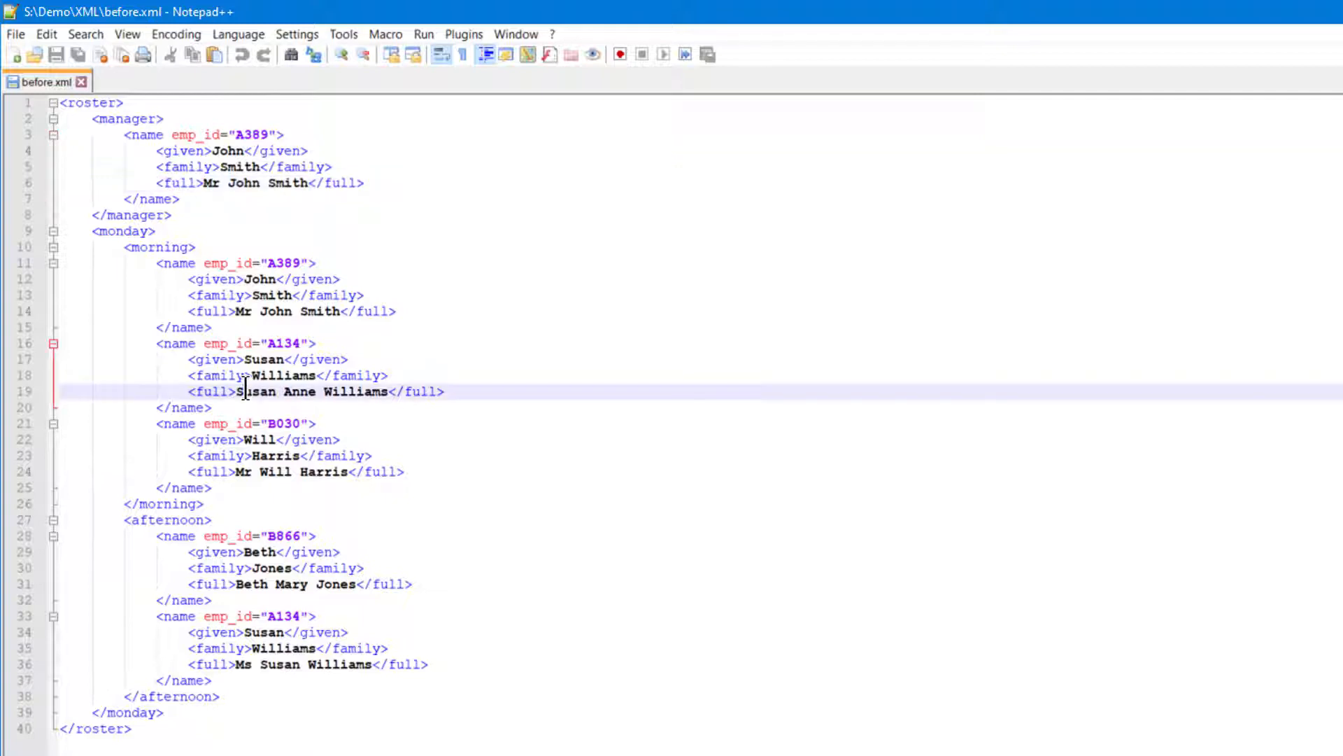
double_click(301, 392)
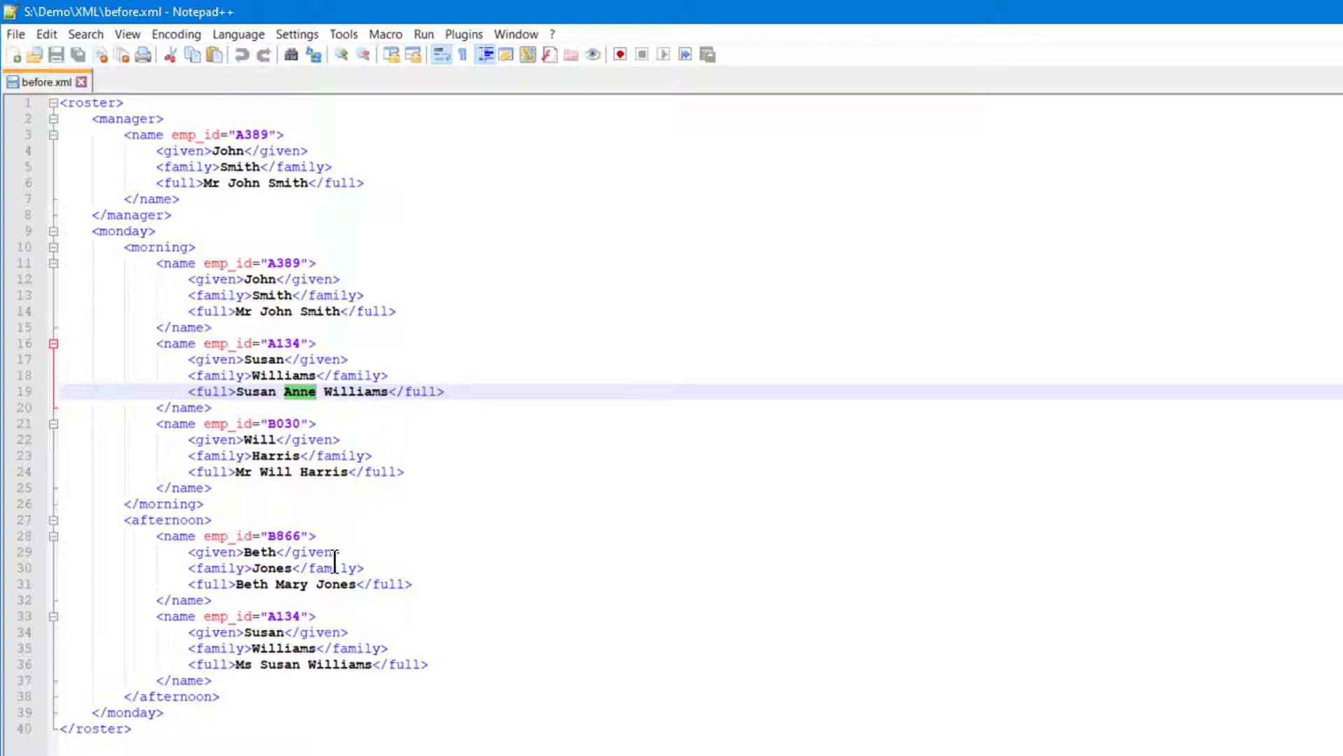
left_click(284, 648)
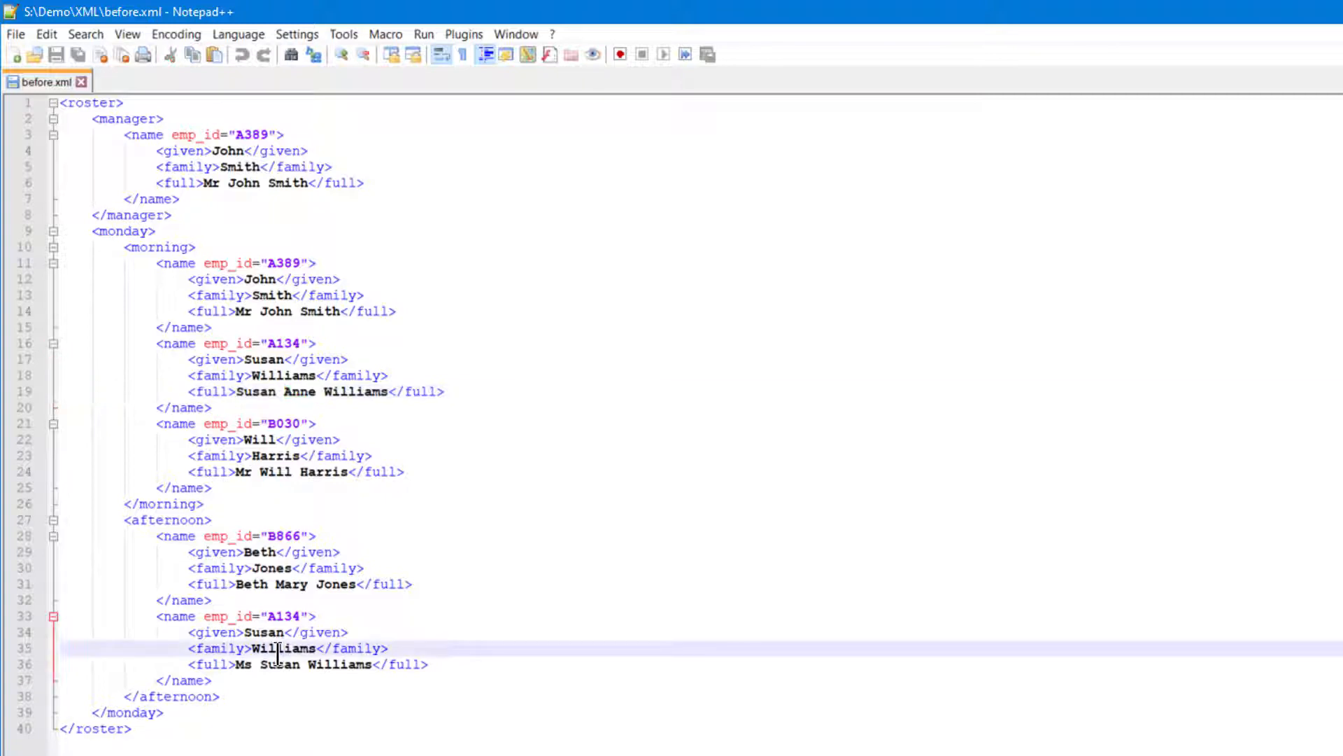
double_click(241, 665)
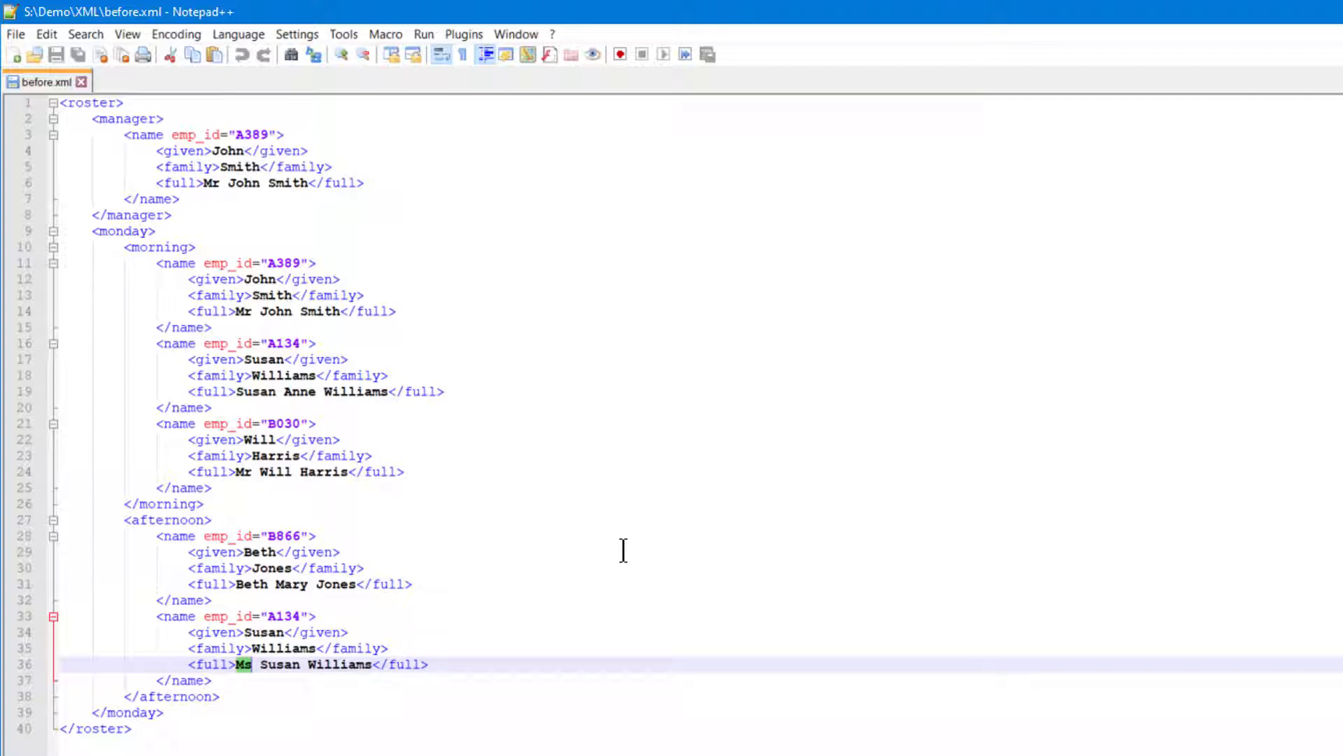
double_click(264, 279)
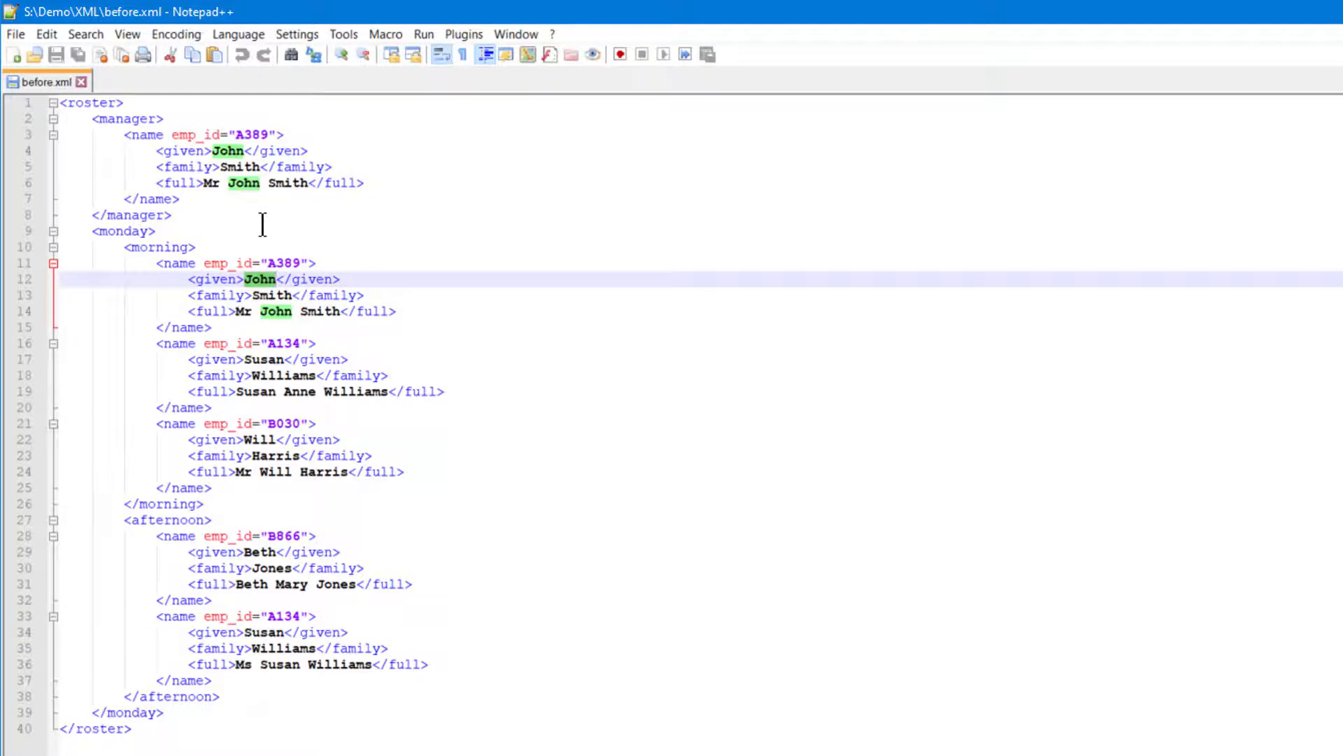
double_click(250, 166)
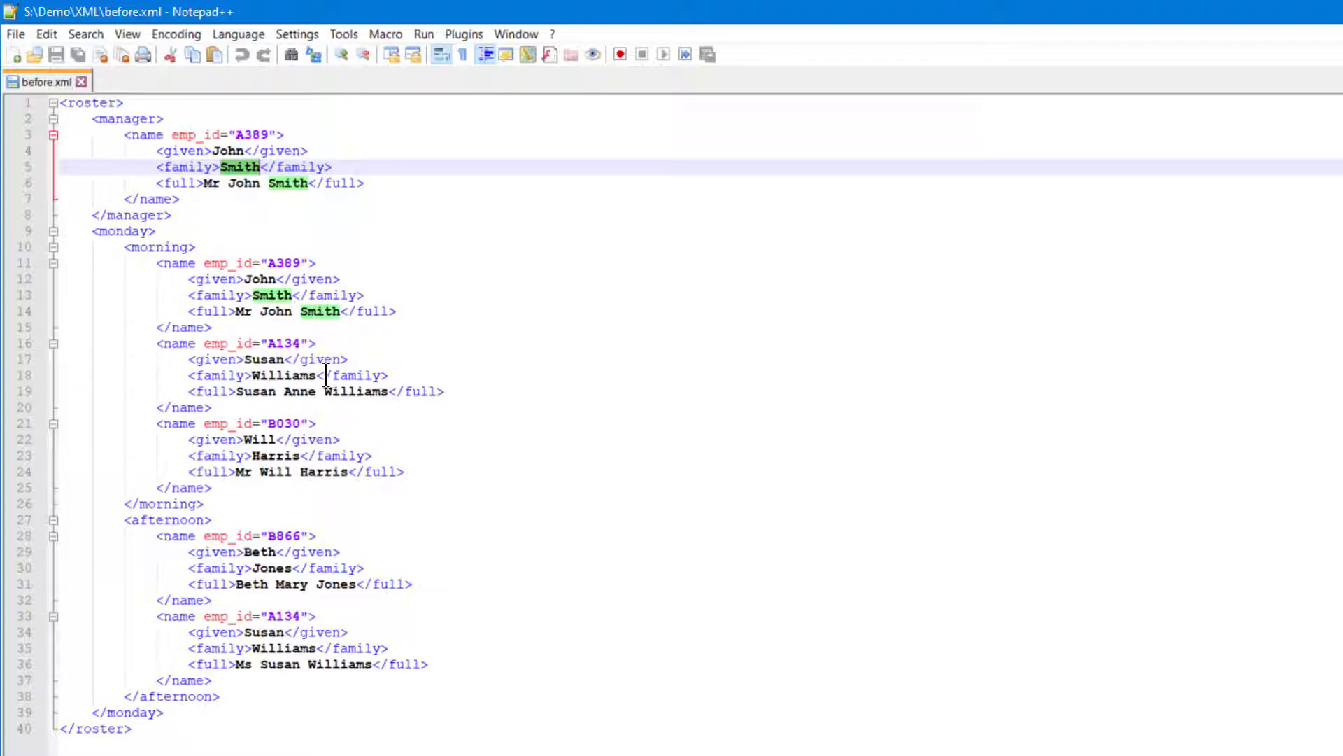
double_click(242, 472)
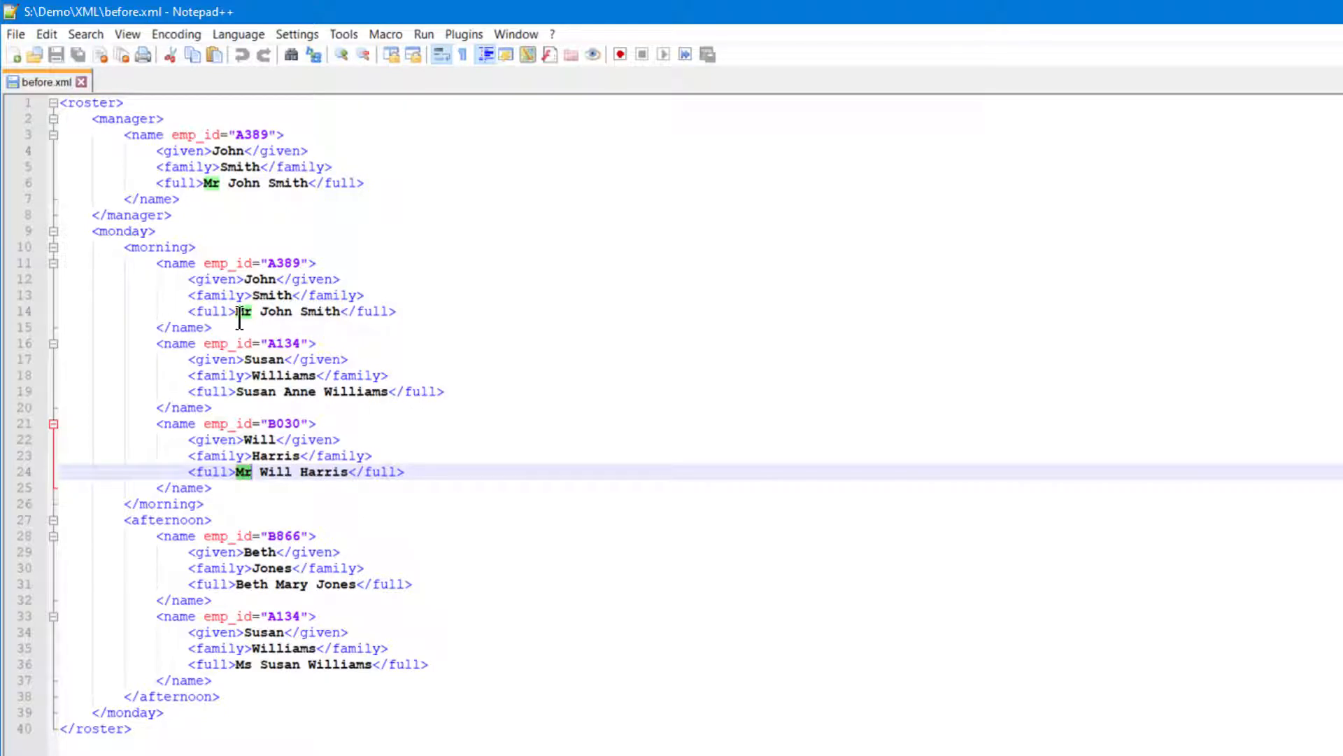
left_click(245, 665)
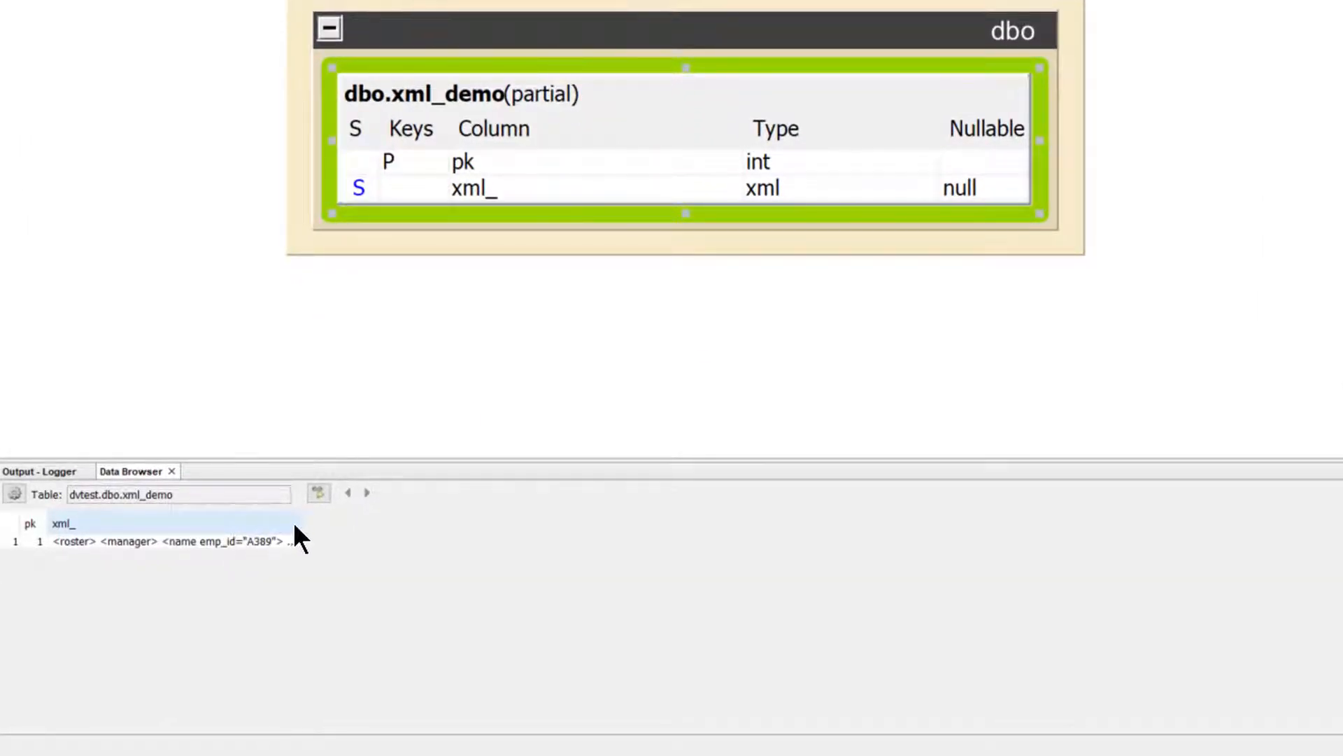
Step: In DataVeil, set the Data Browser's maximum string length to 1000 bytes and widen the xml_ column to show more of the record
left_click_drag(299, 525, 948, 533)
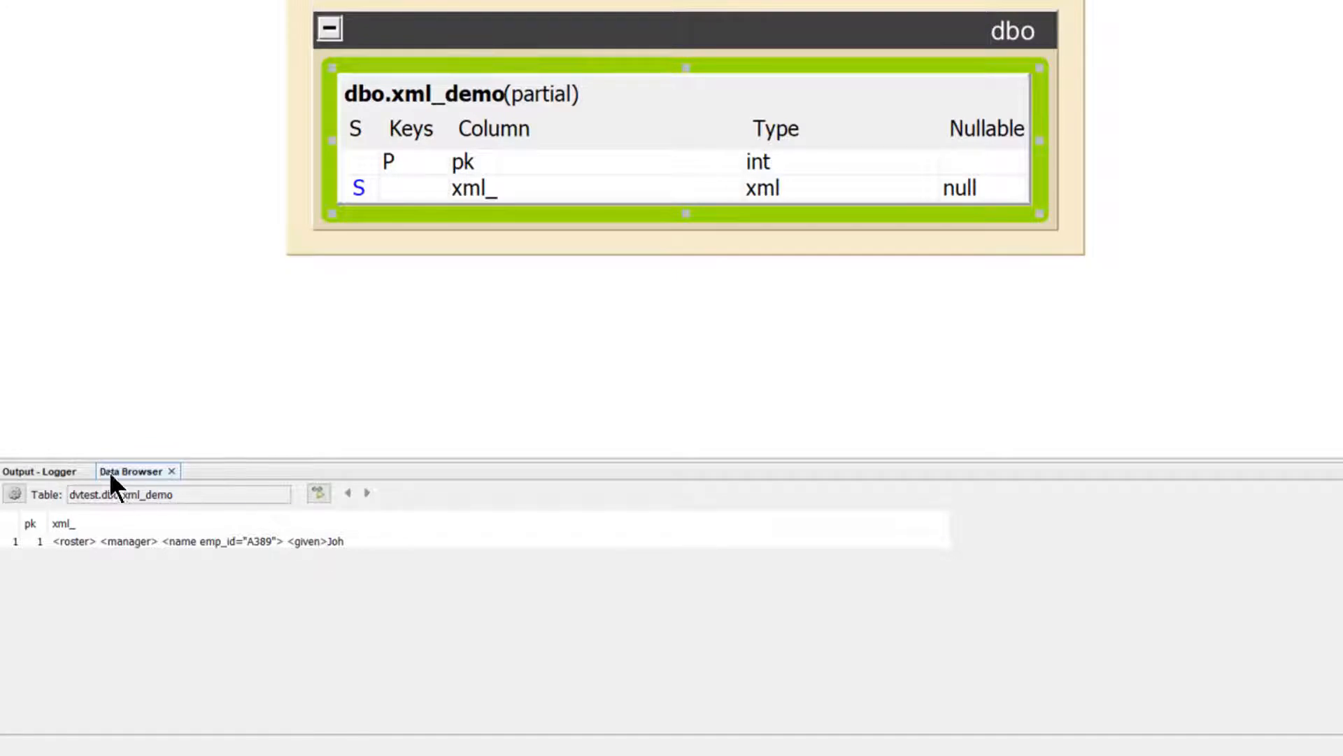
left_click(14, 494)
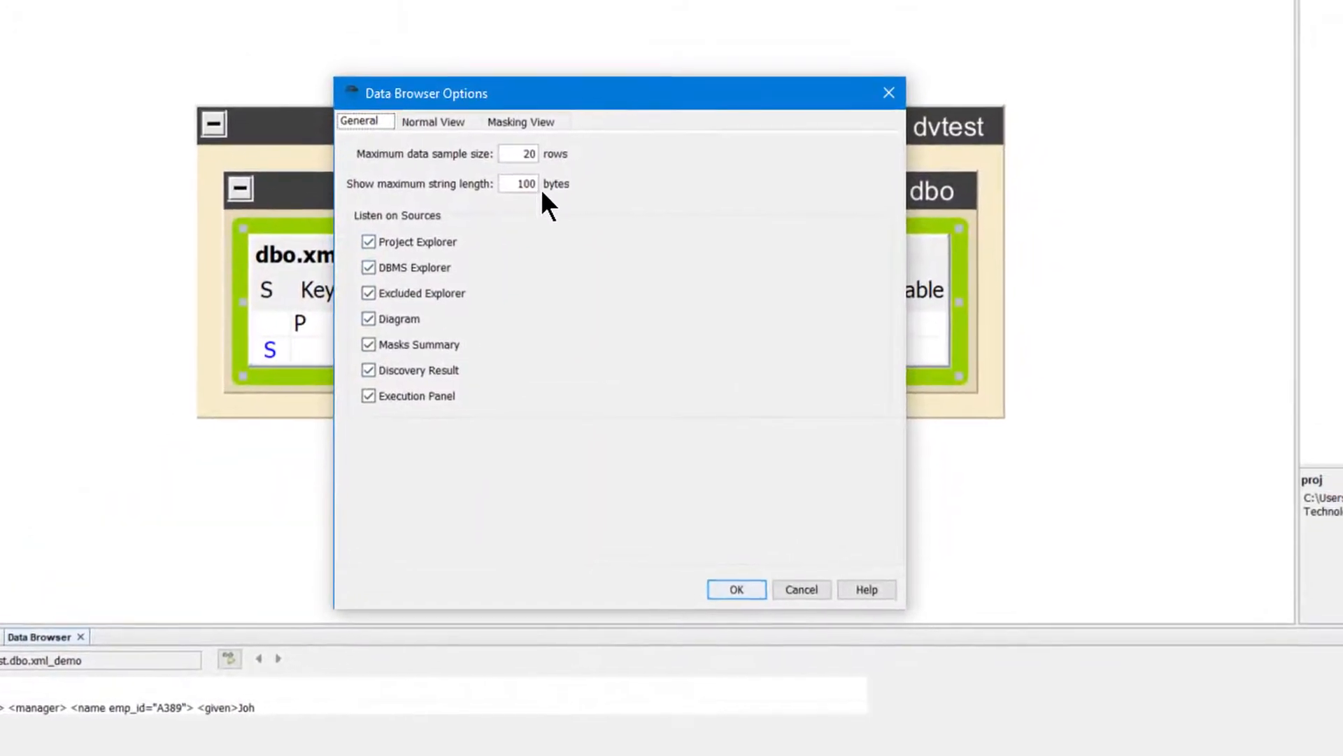
double_click(530, 184)
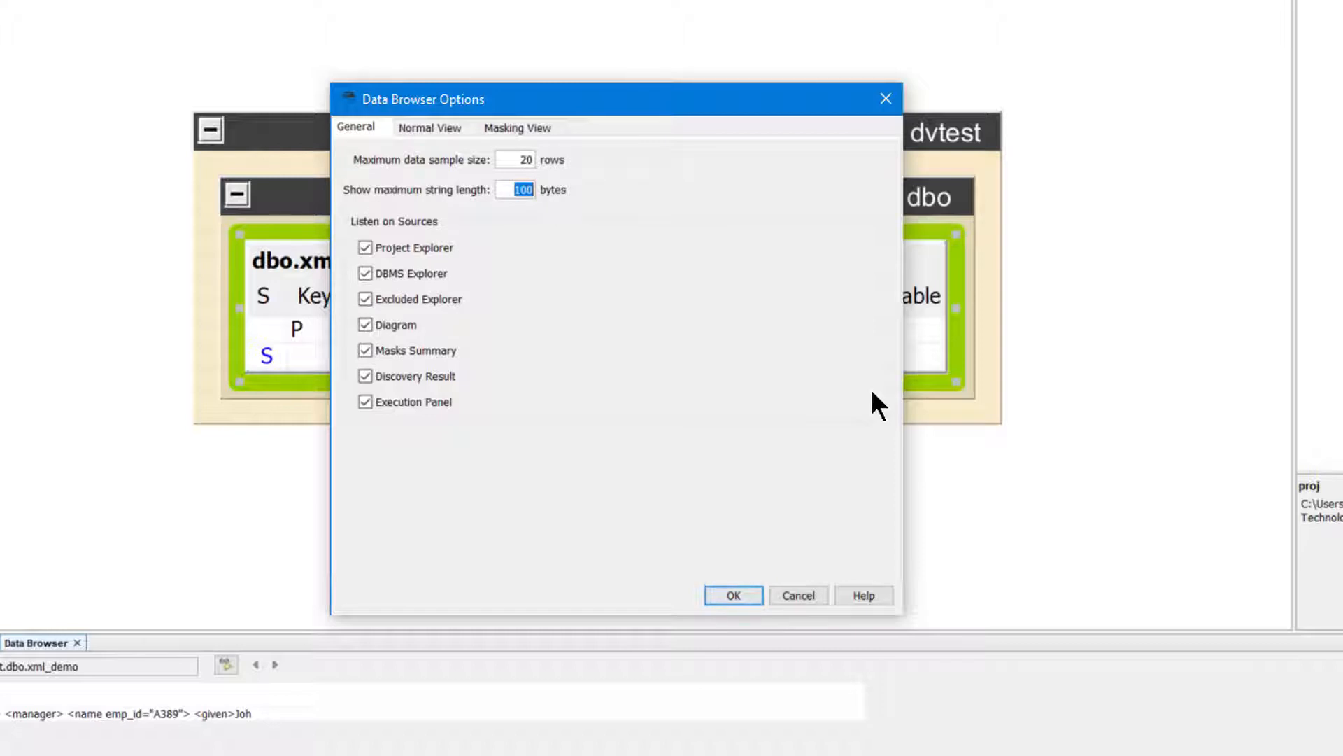
type("1000")
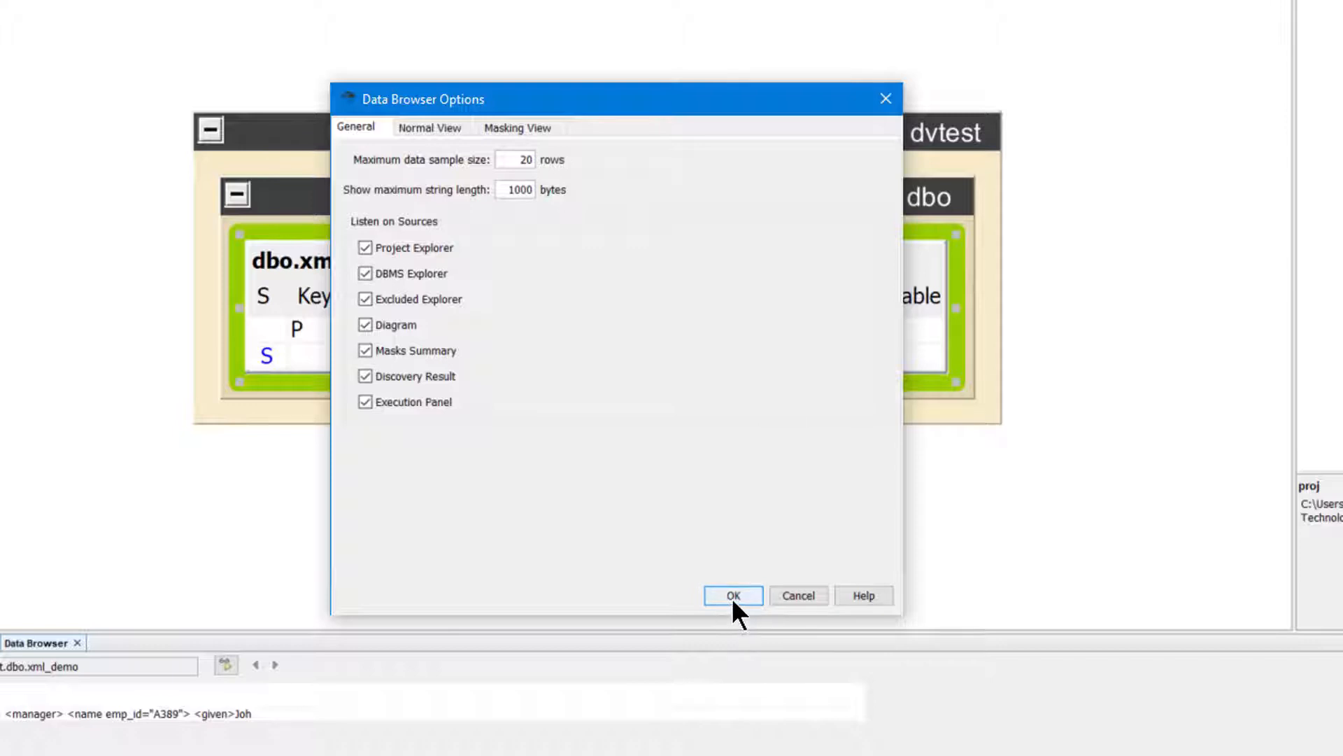
left_click(732, 596)
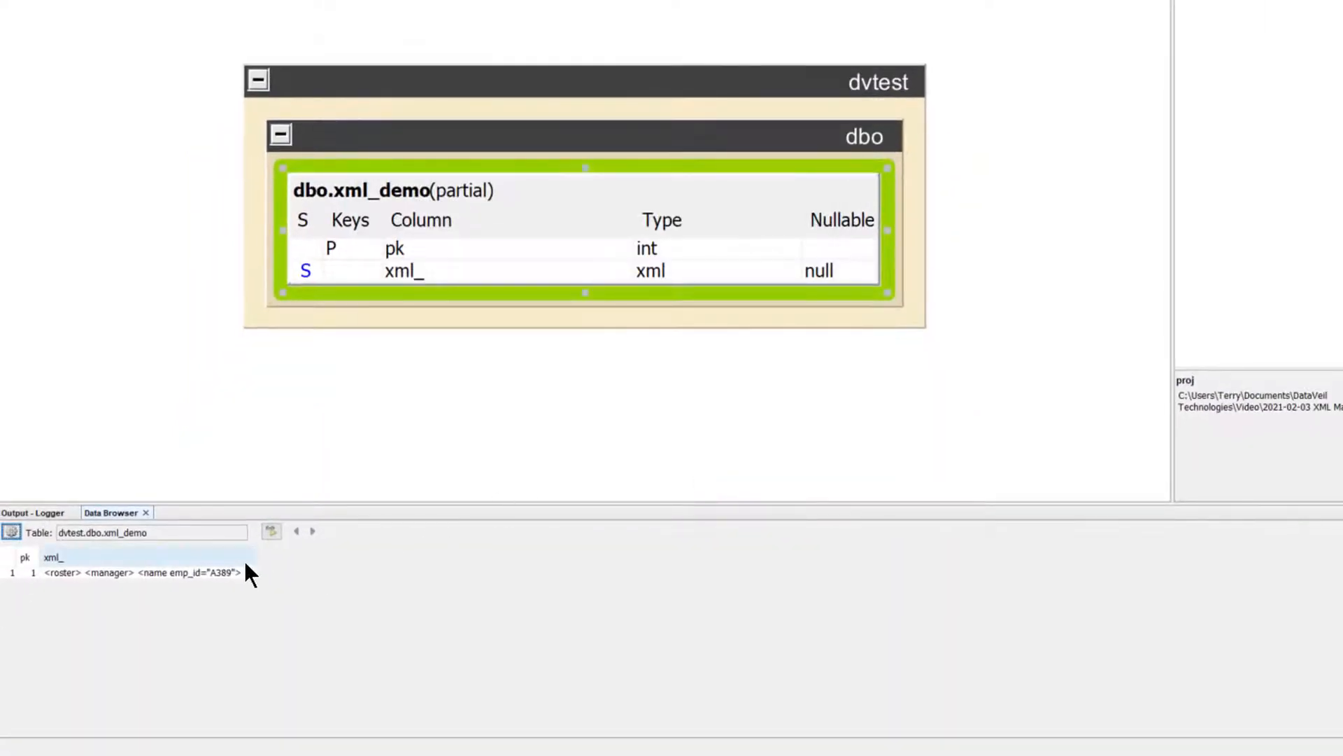
left_click_drag(255, 554, 1338, 576)
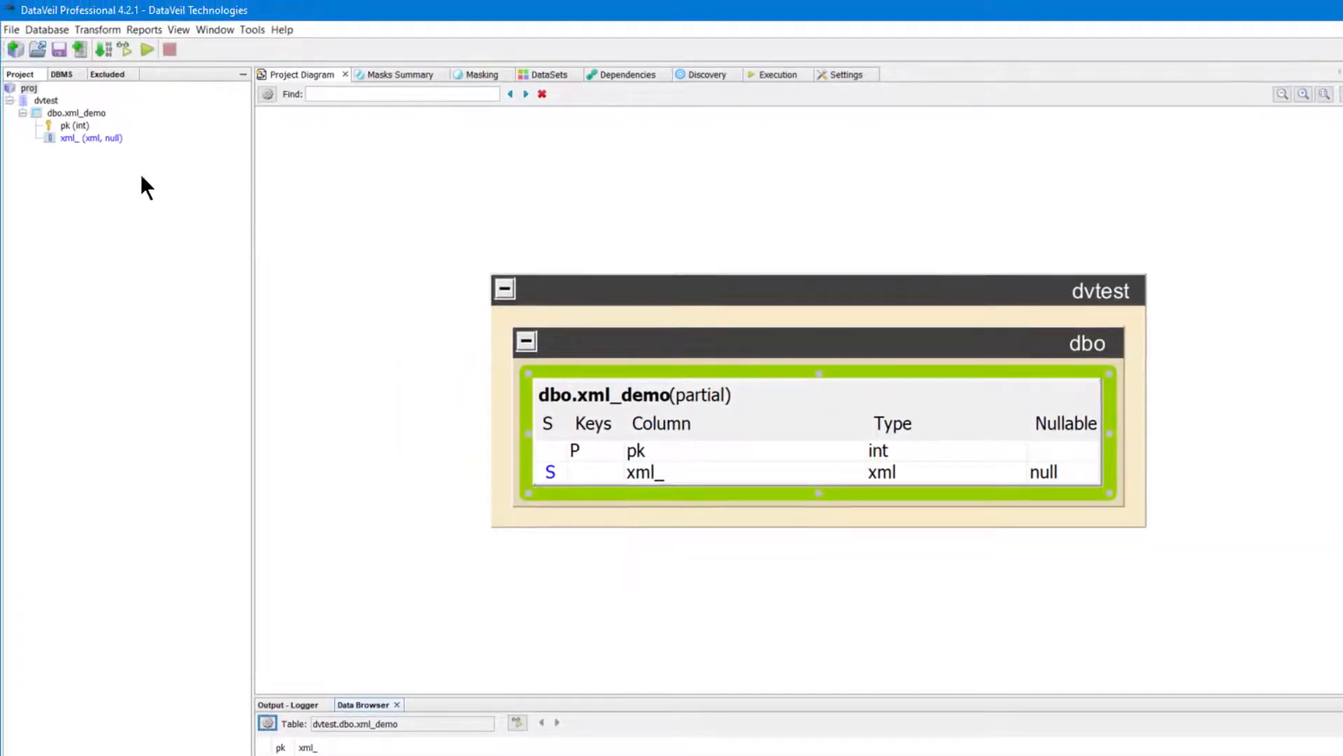
Step: Add an XML mask to the xml_ column of dbo.xml_demo
right_click(112, 133)
left_click(128, 140)
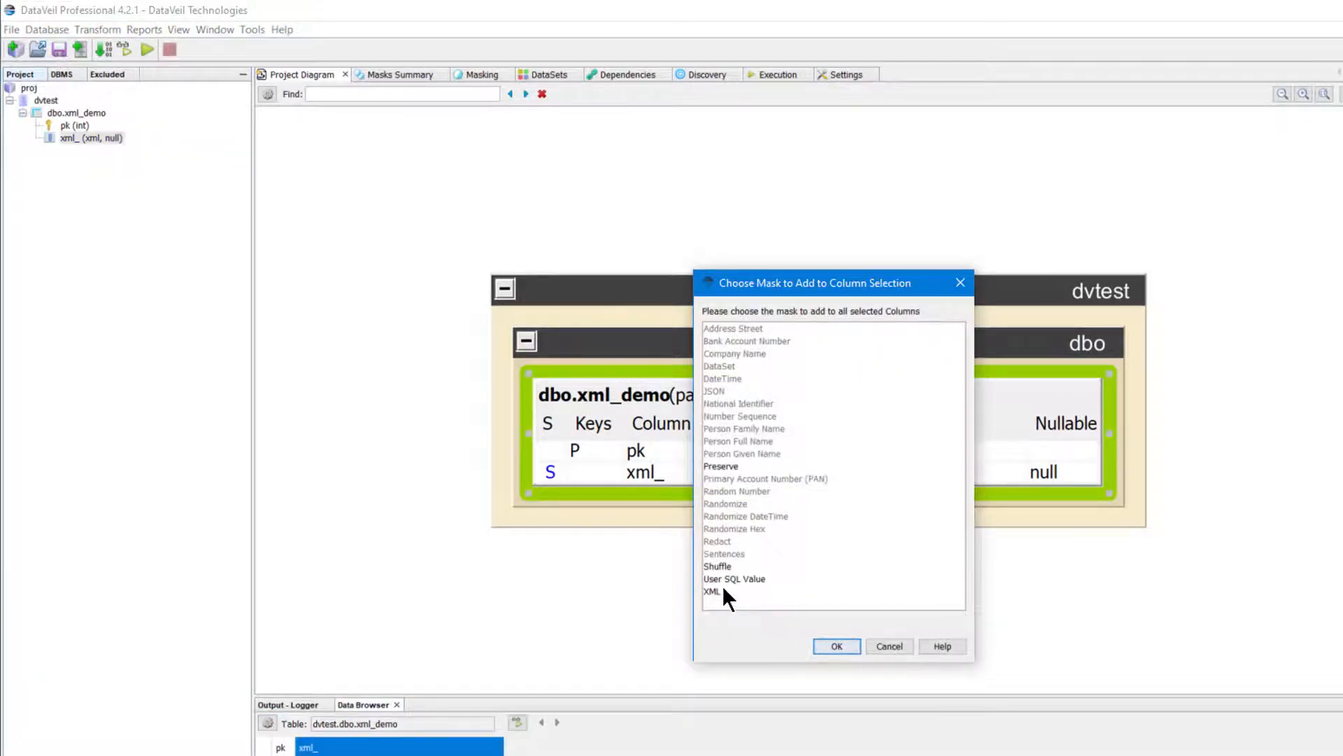
double_click(723, 590)
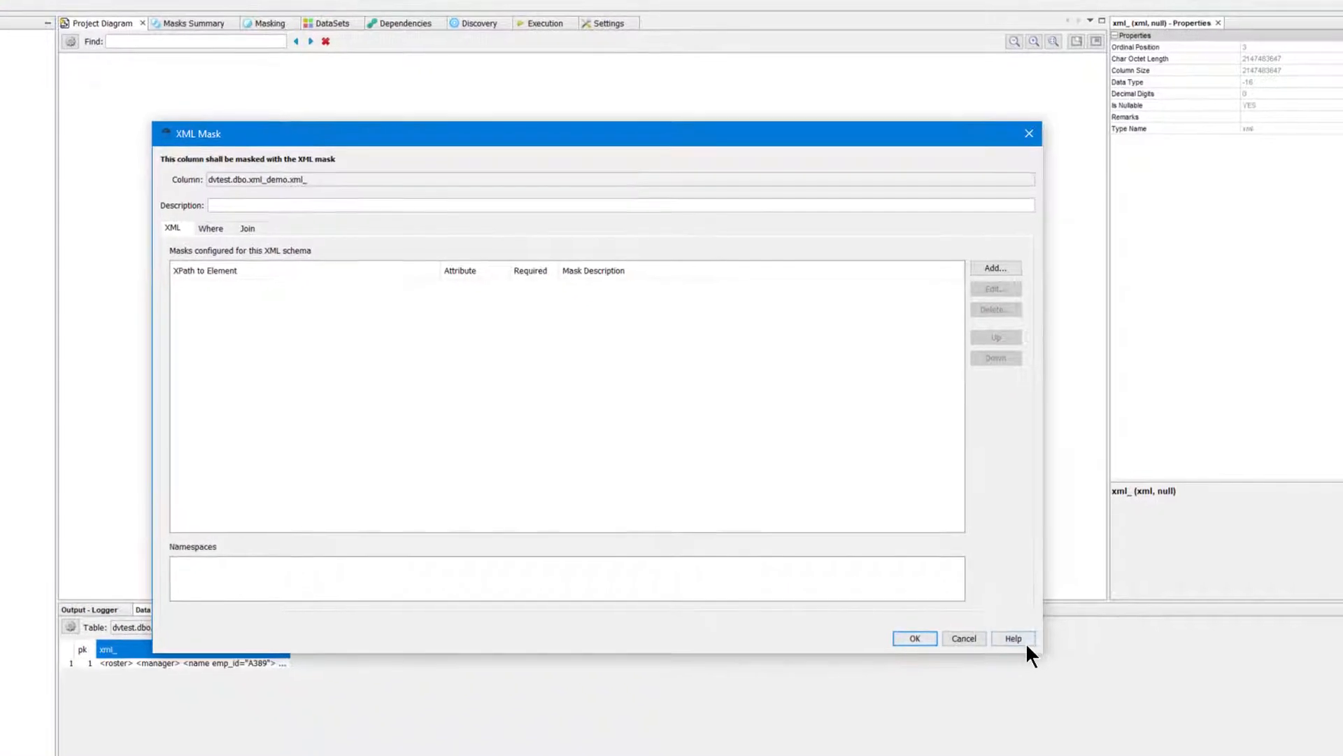
Step: Review the XML mask help topic down to its XPath examples without namespaces, and close the help
left_click(1026, 637)
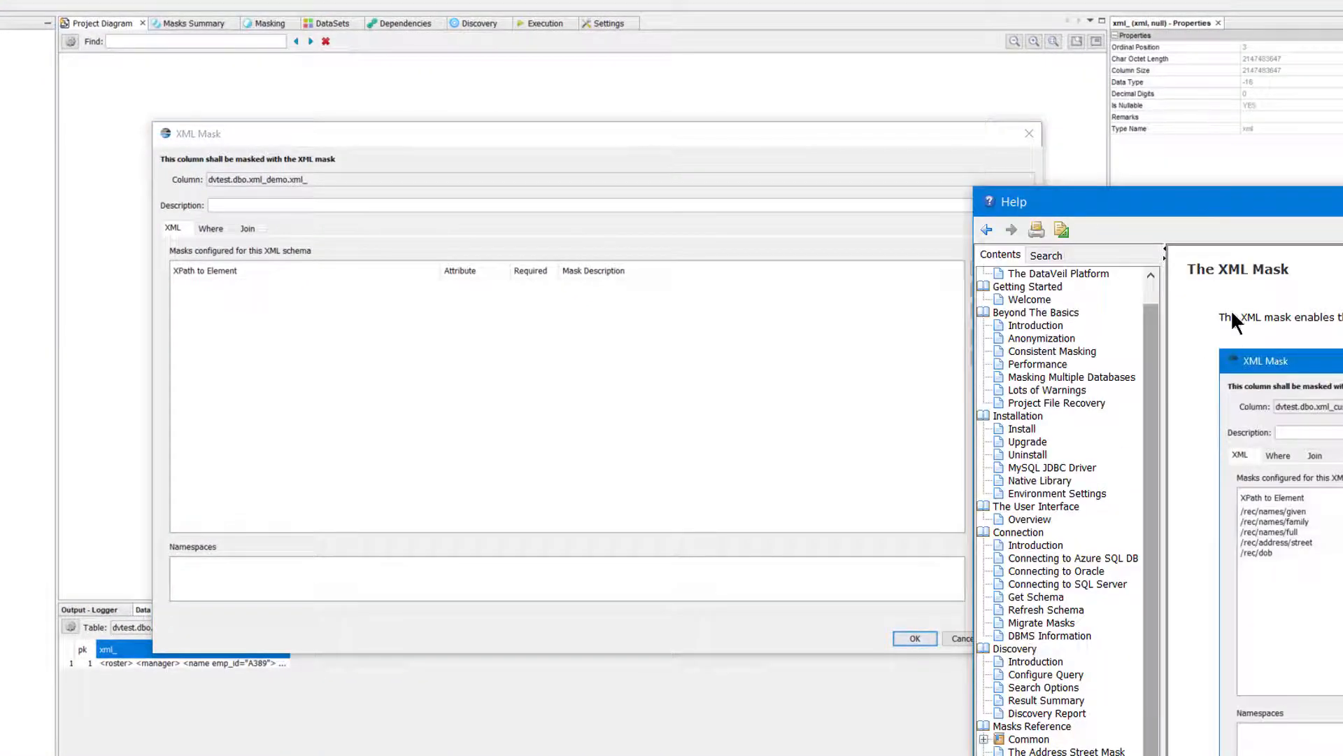
left_click_drag(1230, 209, 442, 23)
scroll(833, 419, "down", 15)
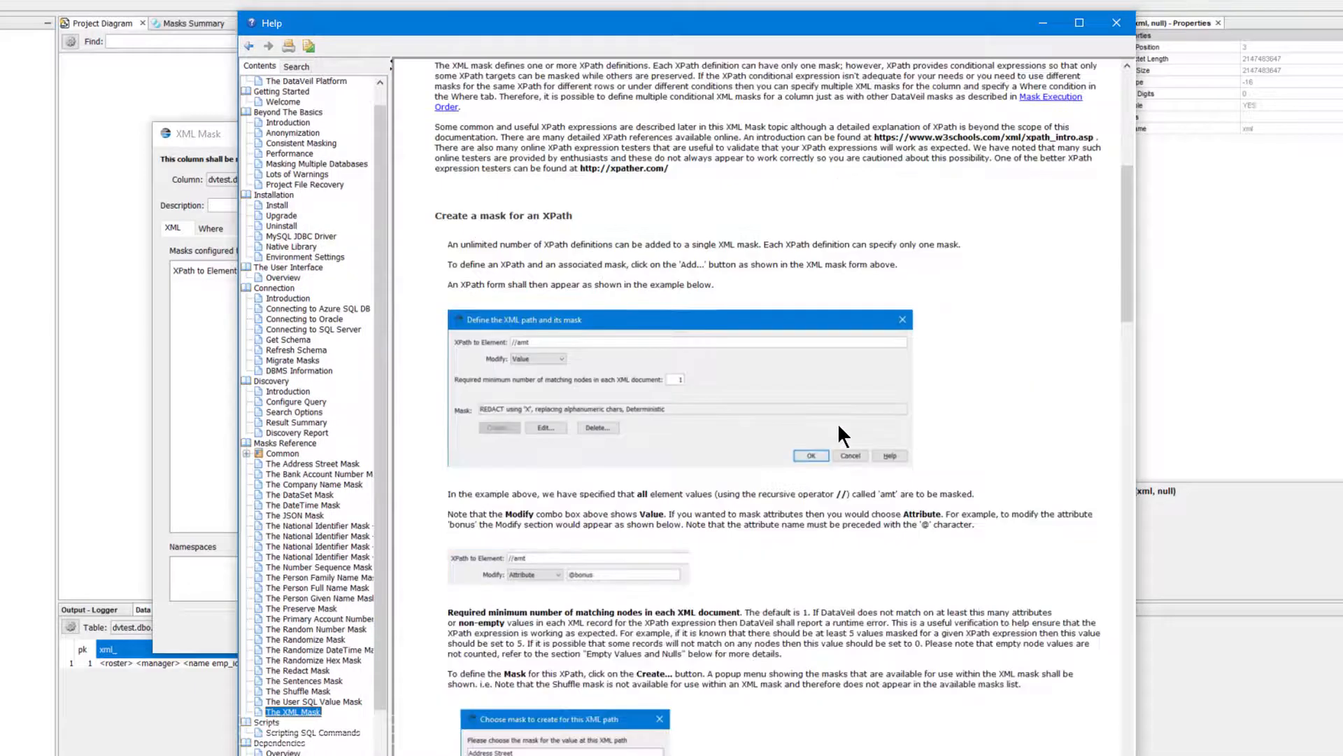
scroll(837, 423, "down", 10)
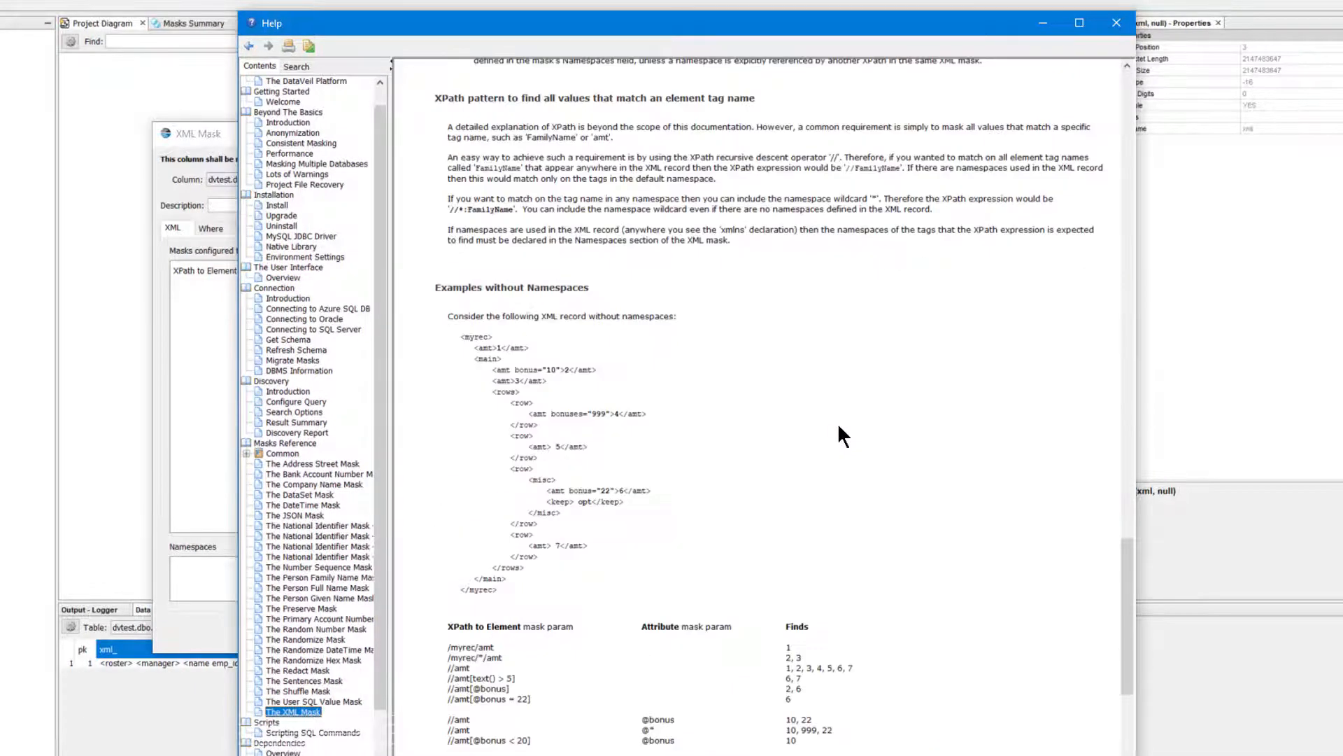
scroll(838, 422, "down", 5)
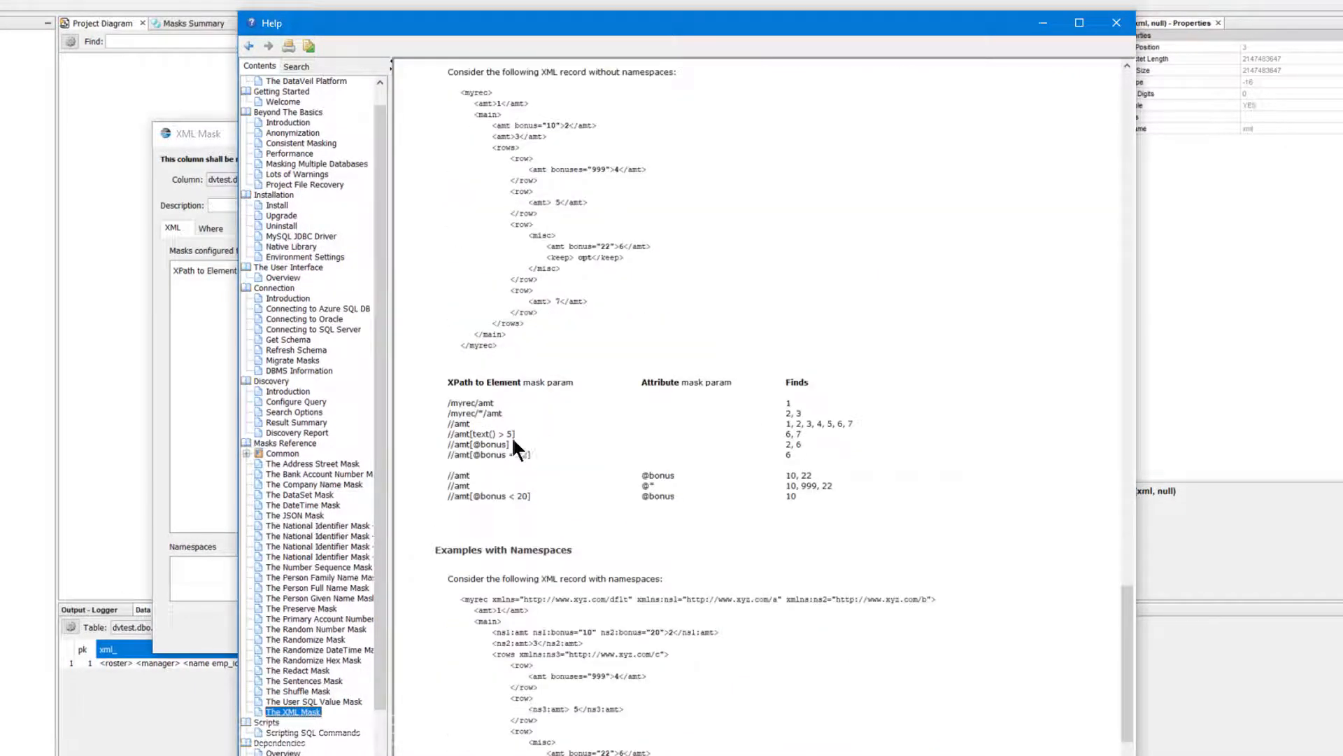
left_click(1117, 23)
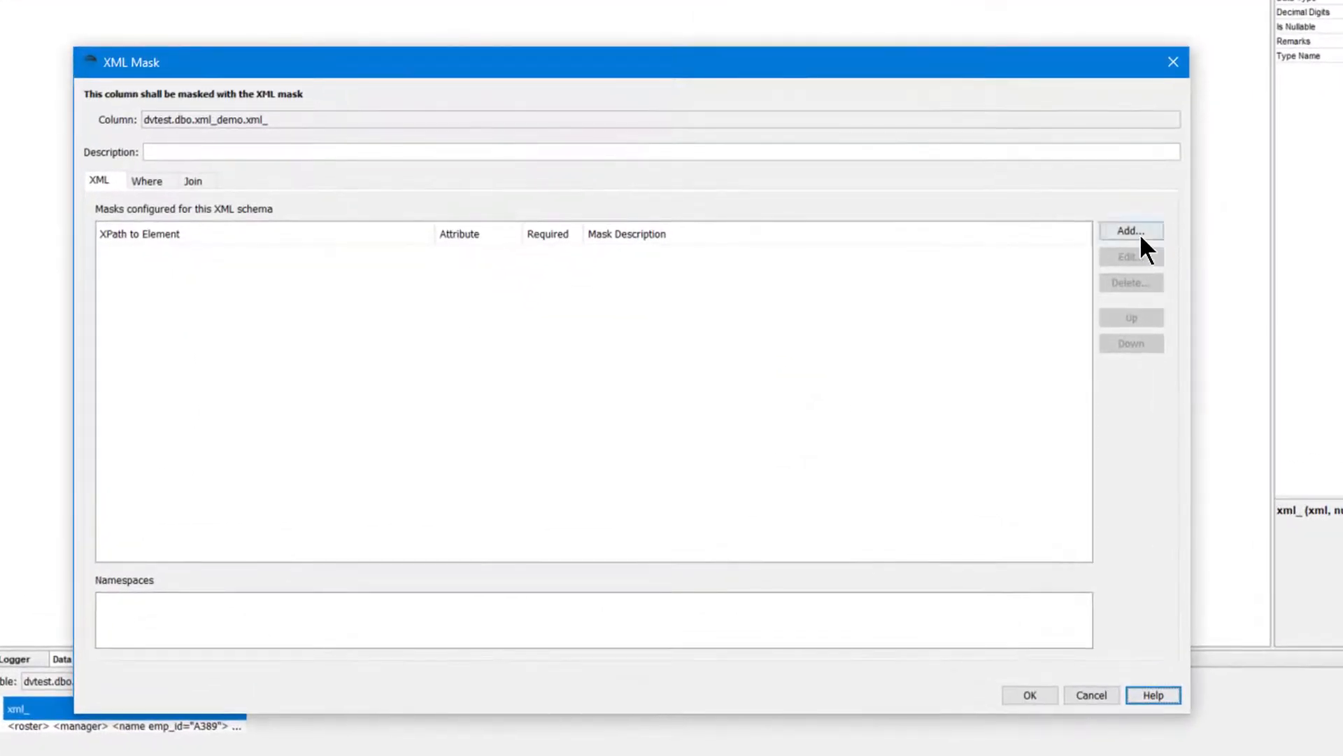
Step: Add the XPath //given to the XML mask with a default Person Given Name mask, and accept the XML mask
left_click(1027, 258)
left_click(1129, 231)
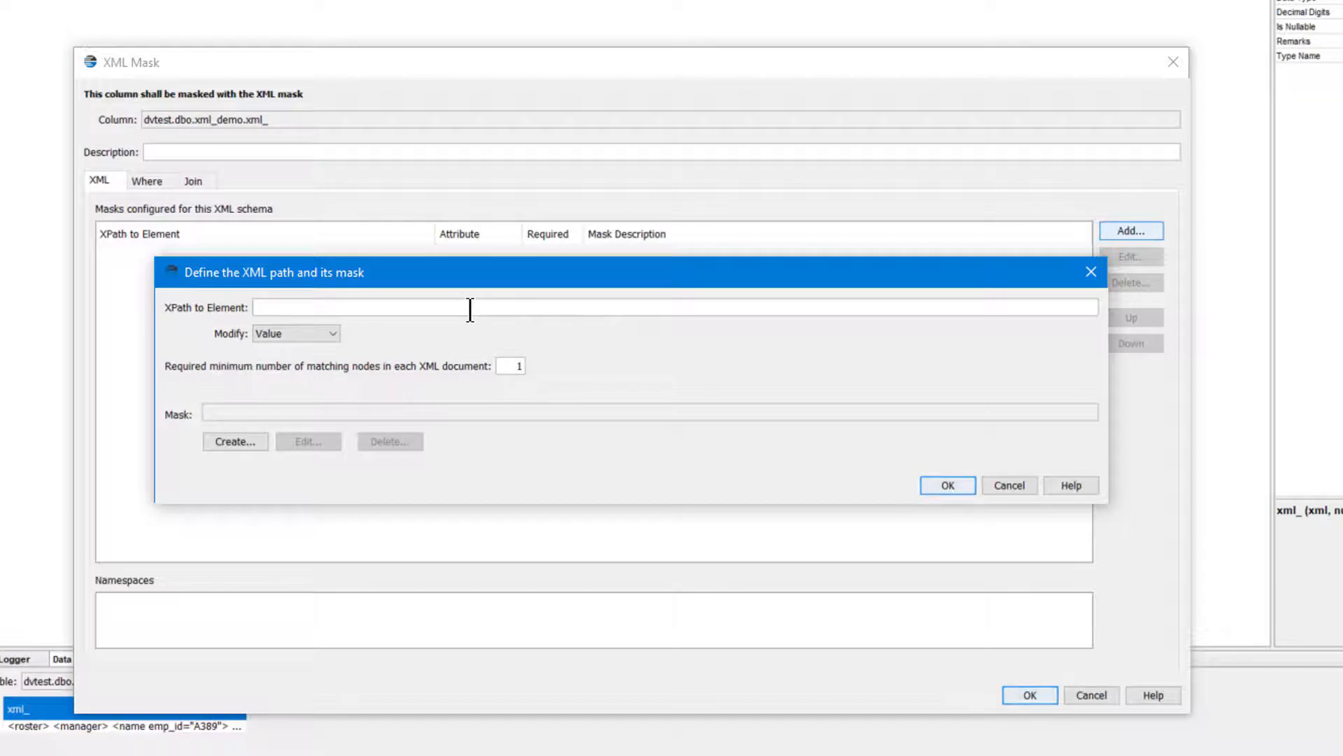
type("//given")
left_click(245, 435)
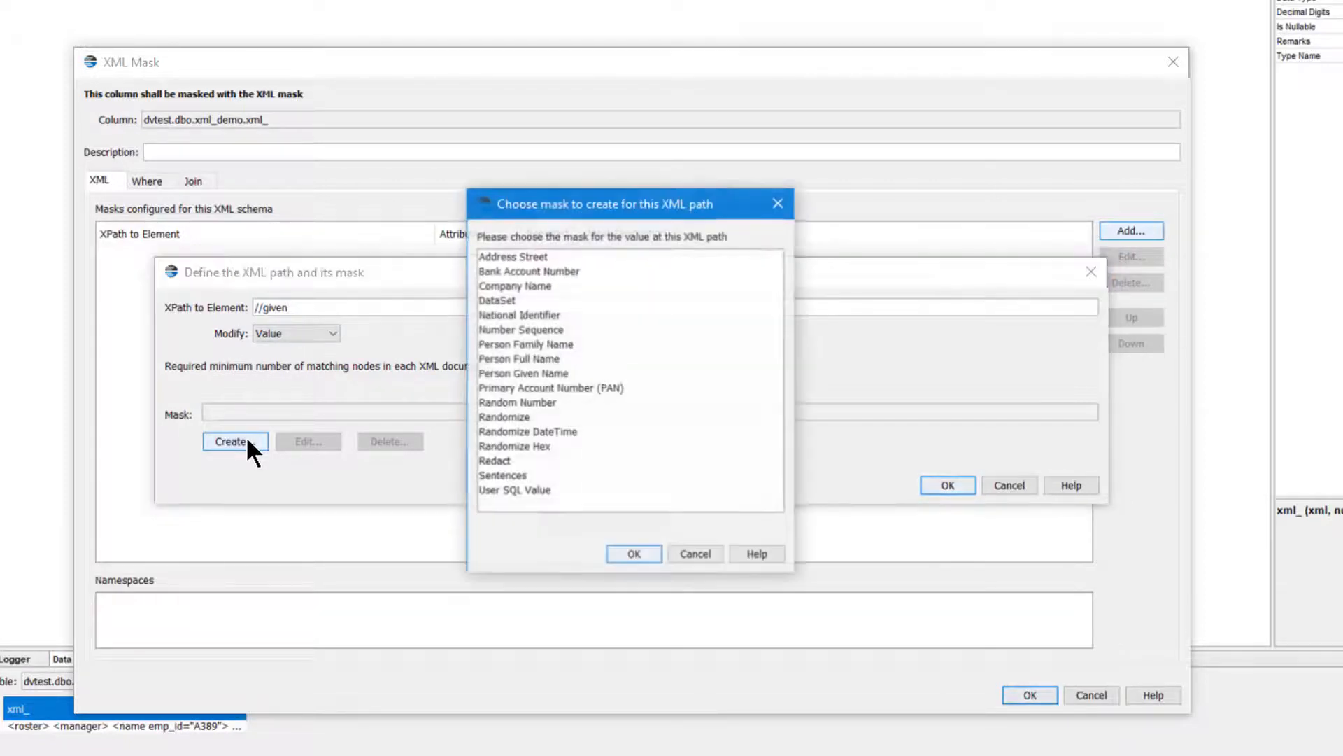
double_click(530, 372)
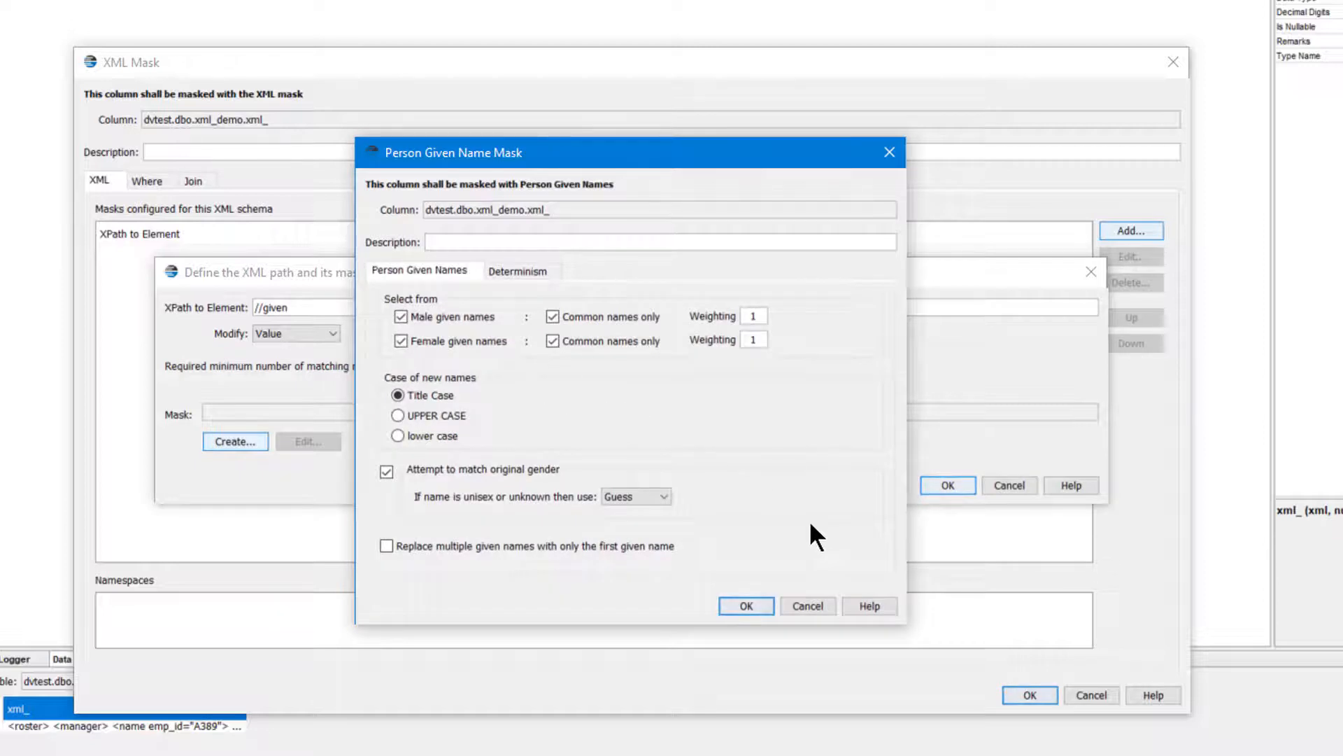
left_click(741, 599)
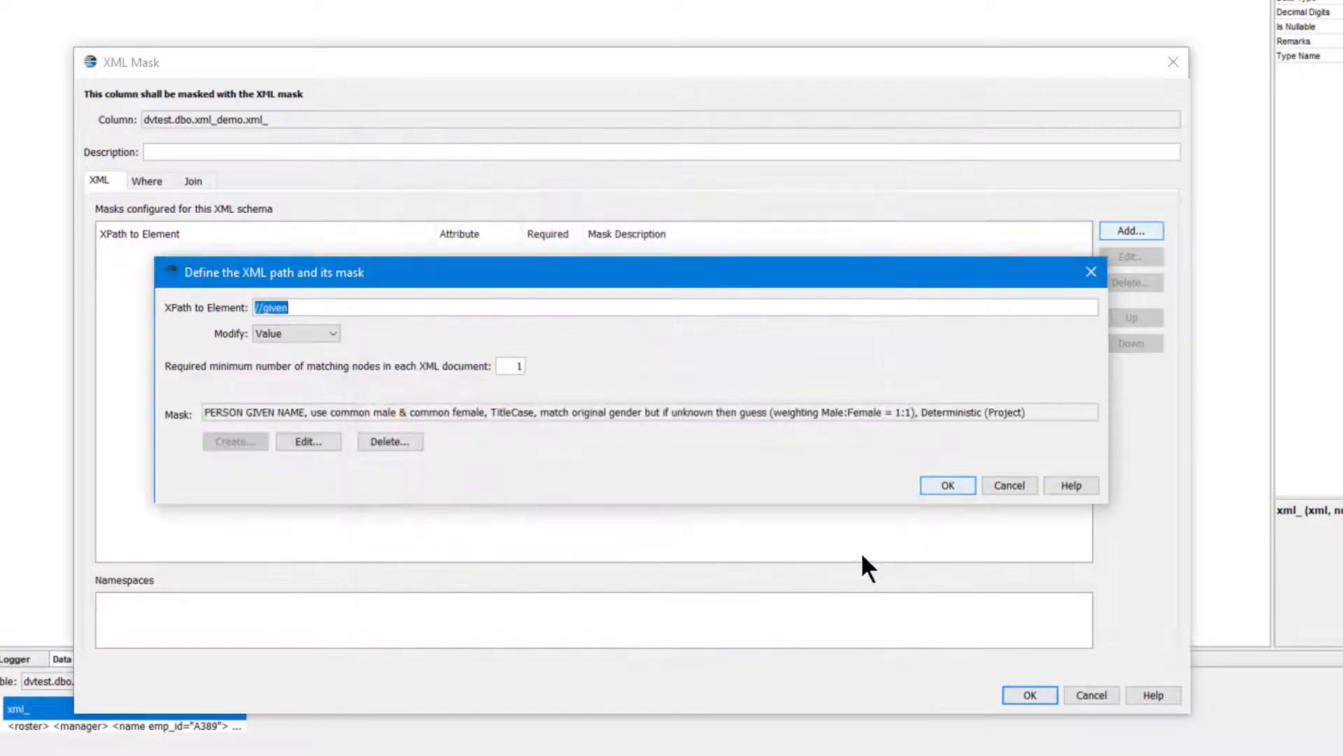
left_click(949, 484)
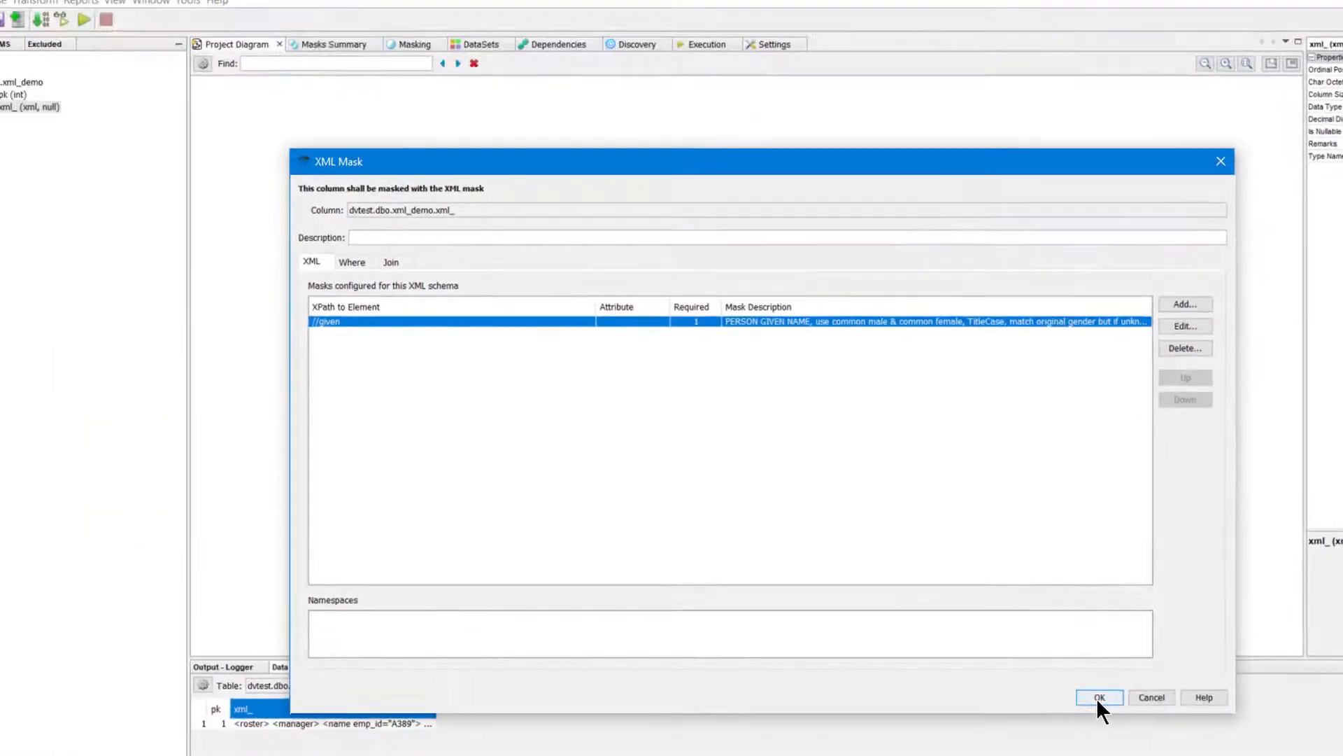
left_click(1036, 695)
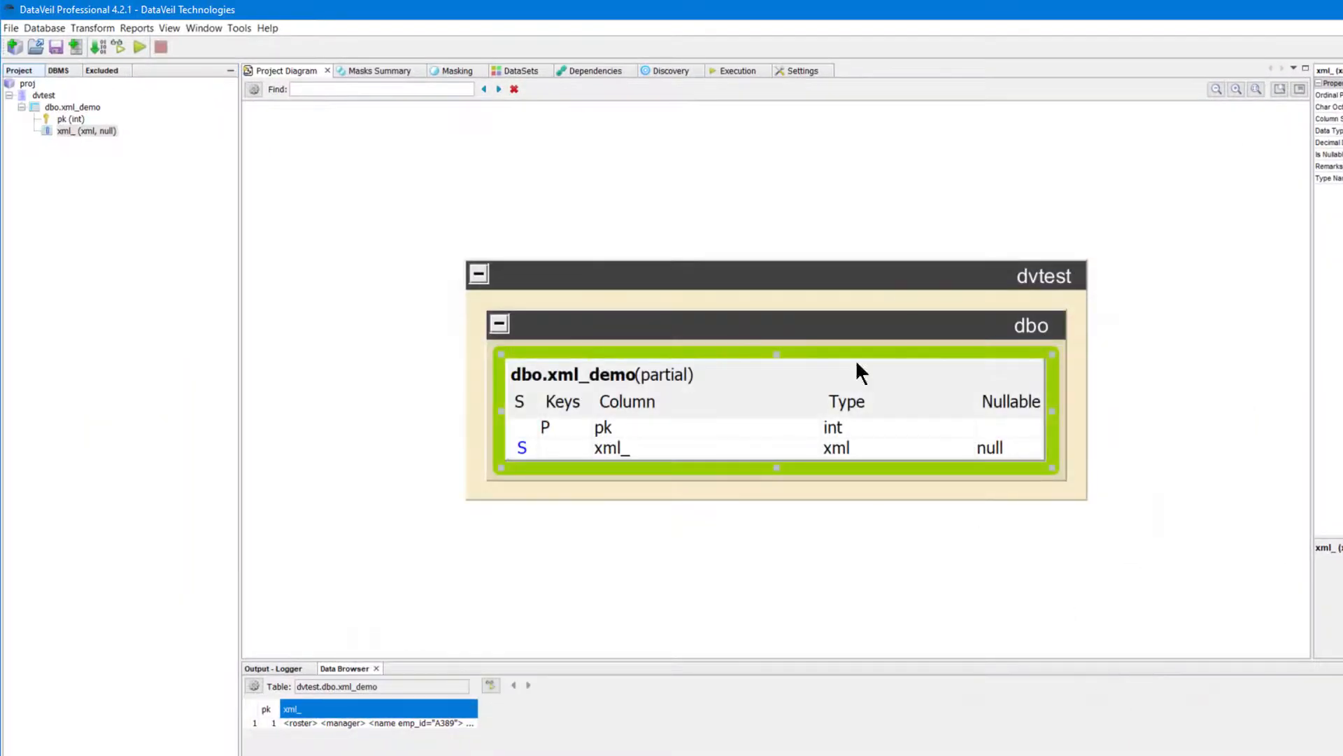
Step: Perform a quick Preview Run of the masking and widen the xml_ and xml_ (Preview) columns for comparison
left_click(119, 46)
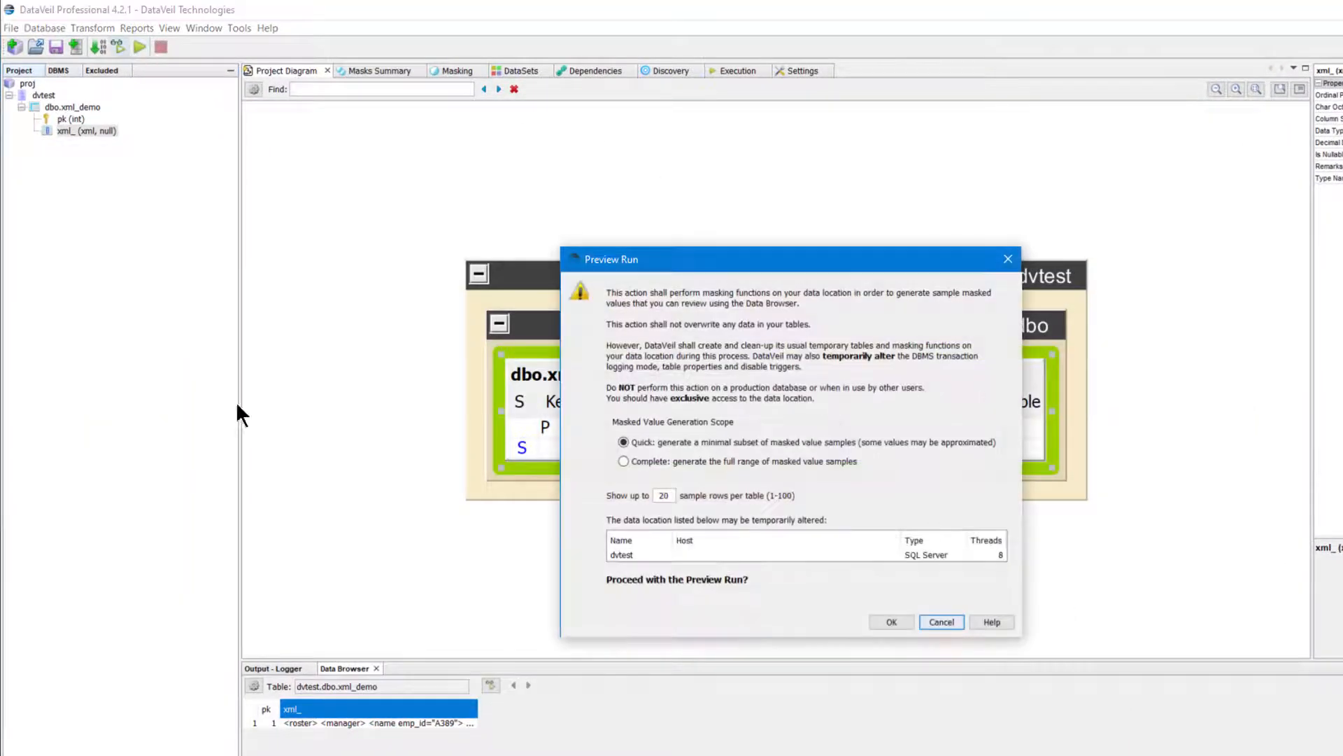
left_click(887, 623)
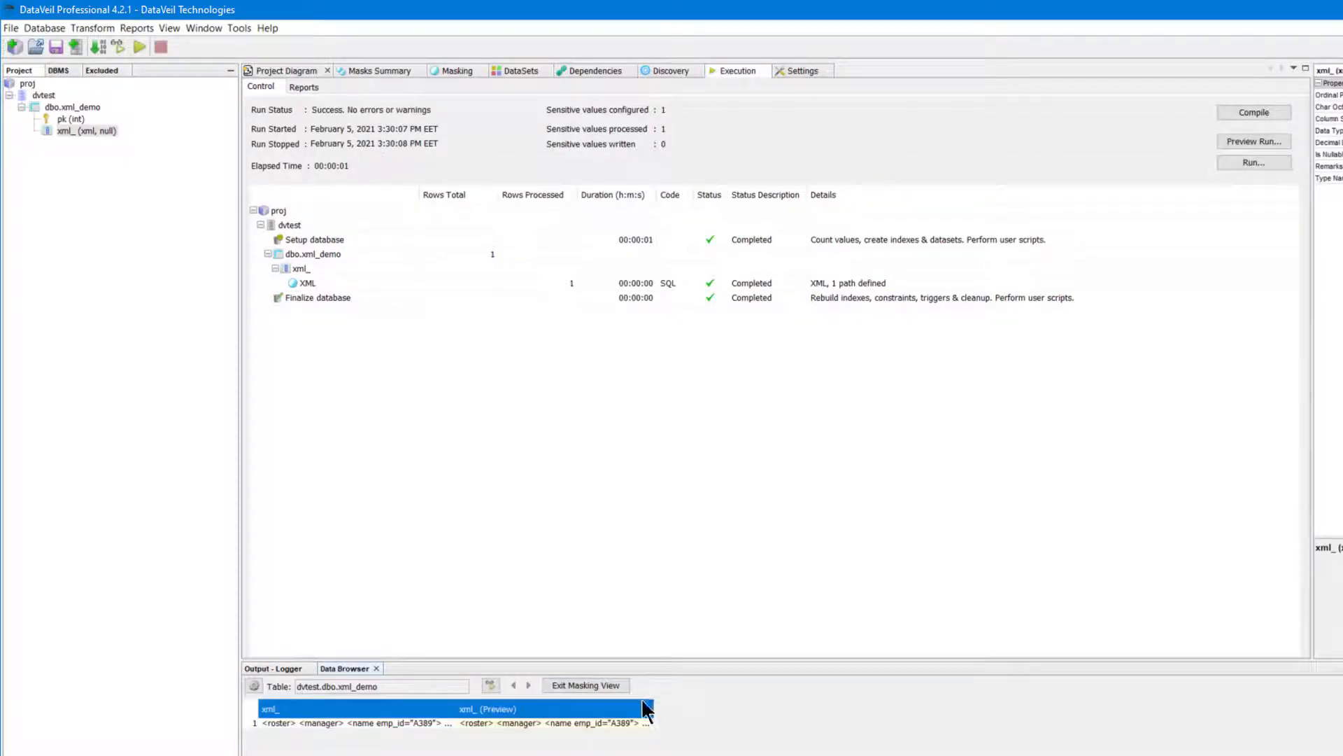
left_click_drag(455, 709, 621, 709)
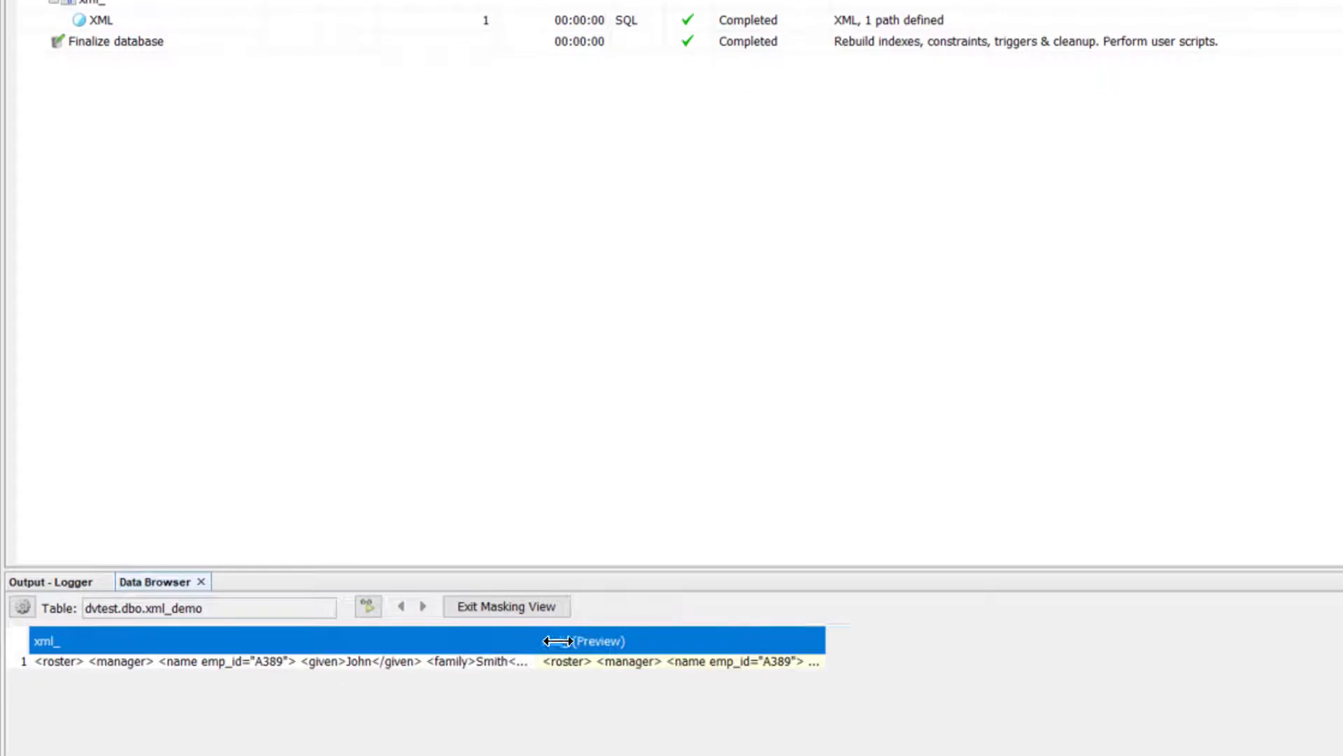
left_click_drag(558, 641, 591, 642)
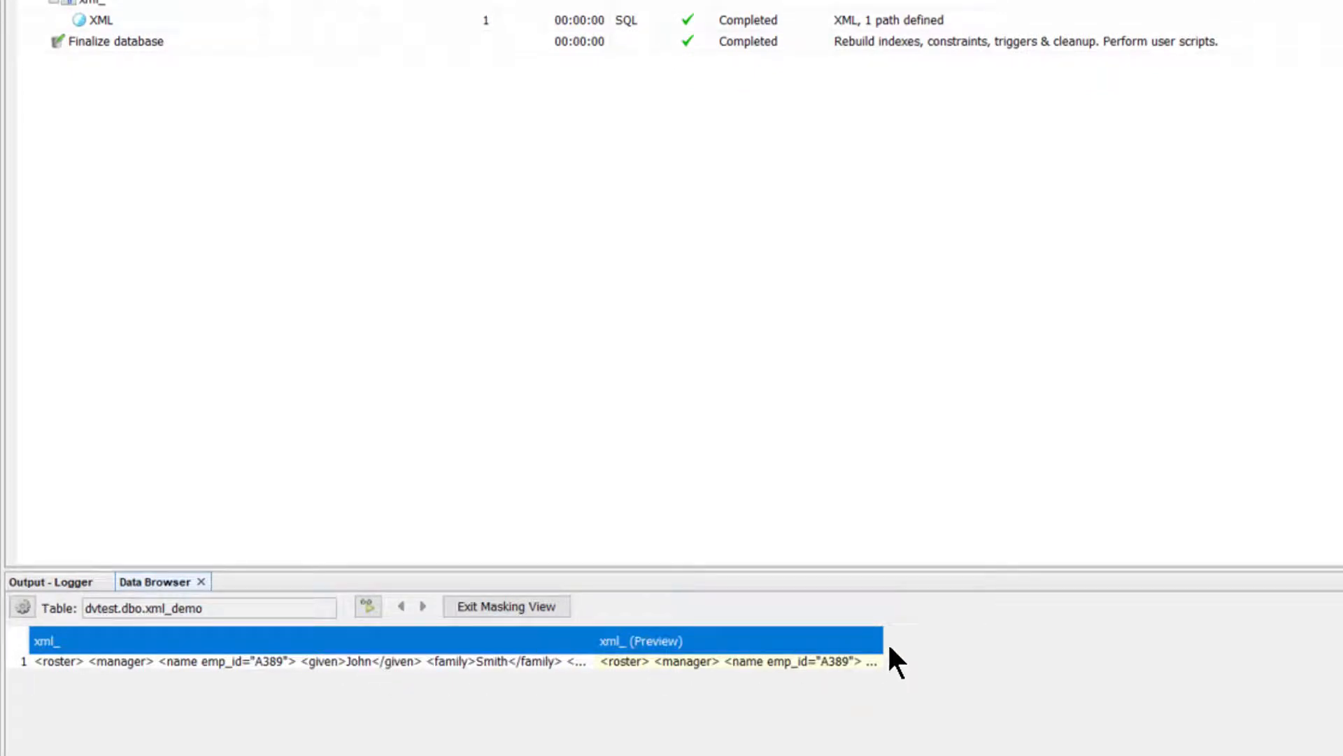
left_click_drag(885, 638, 1326, 631)
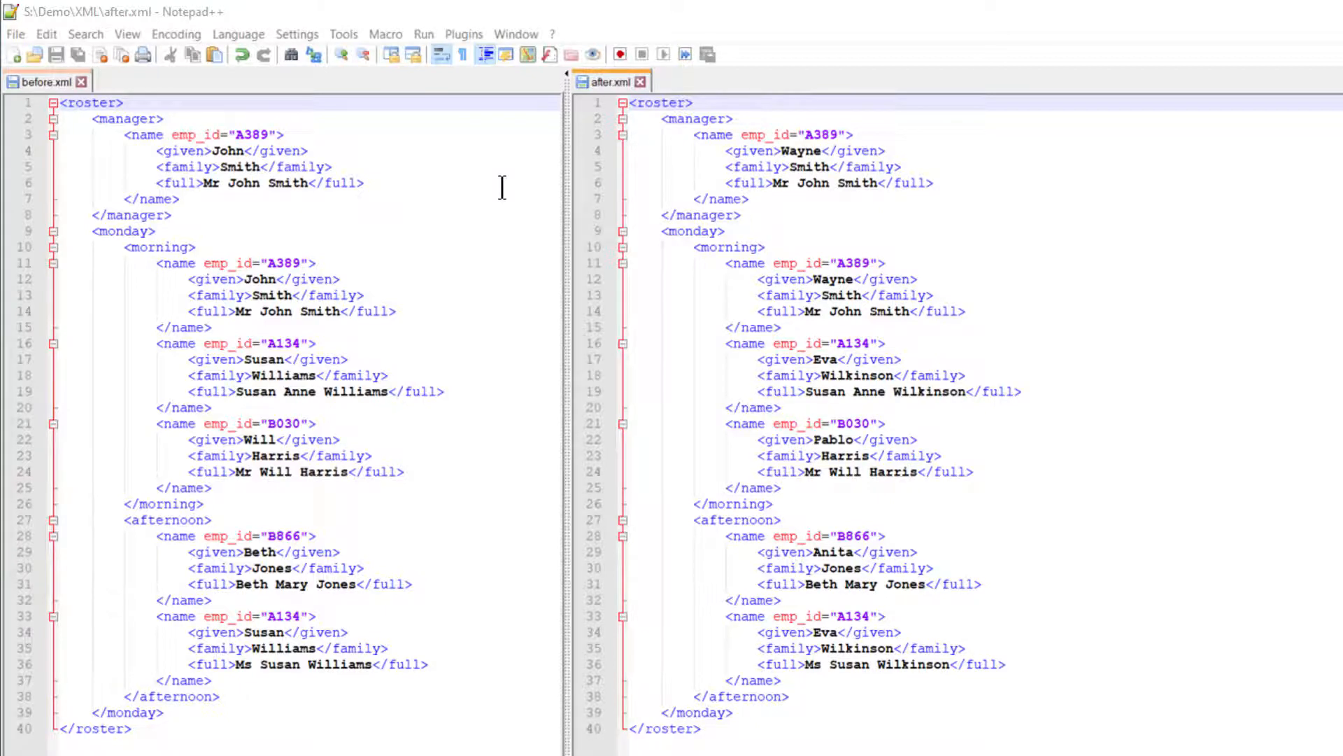
Step: In Notepad++, compare the manager's given name and full name in before.xml with those in after.xml
double_click(224, 151)
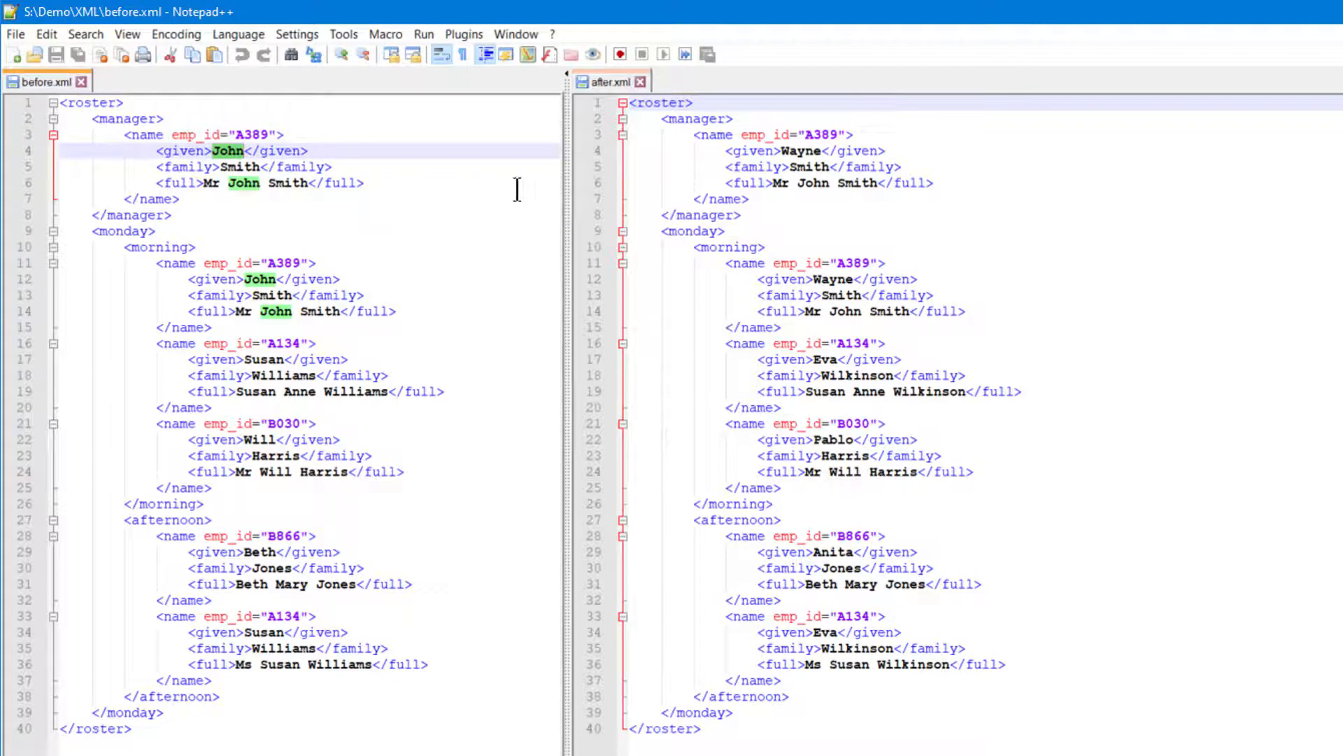
double_click(802, 151)
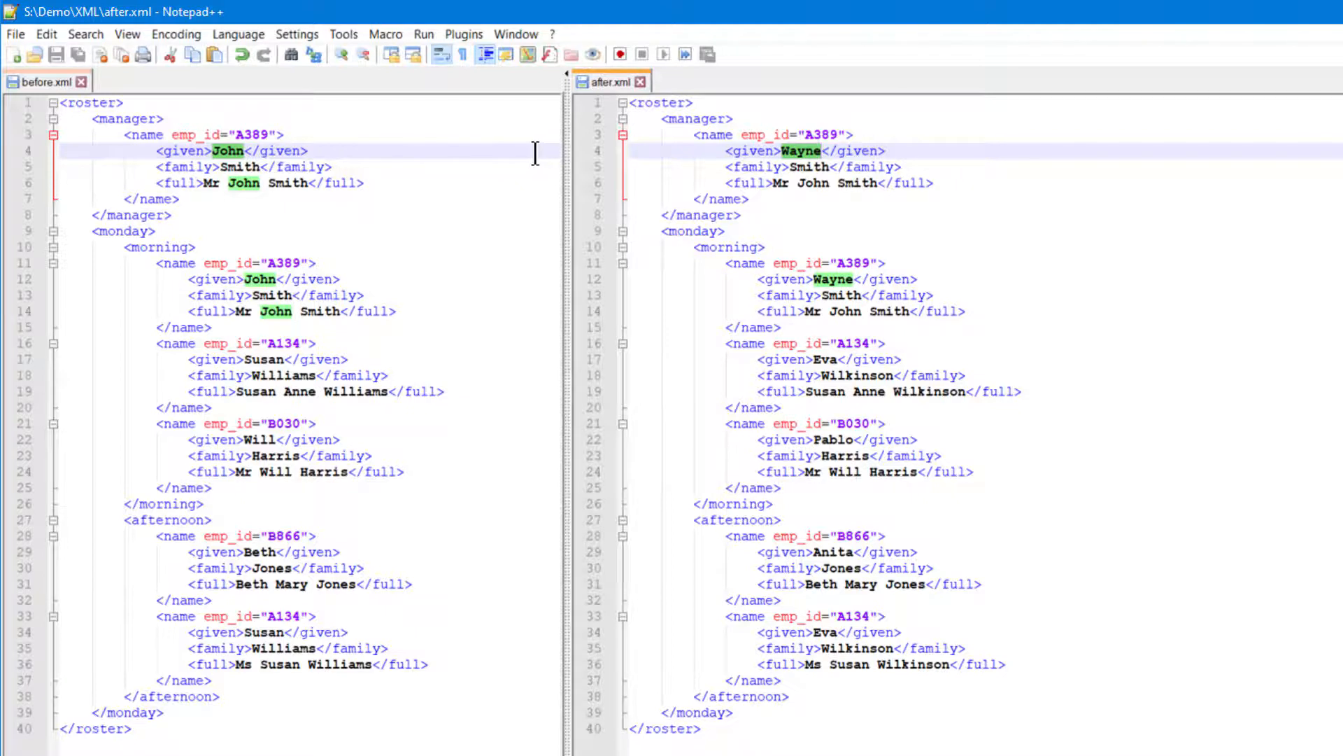
double_click(746, 184)
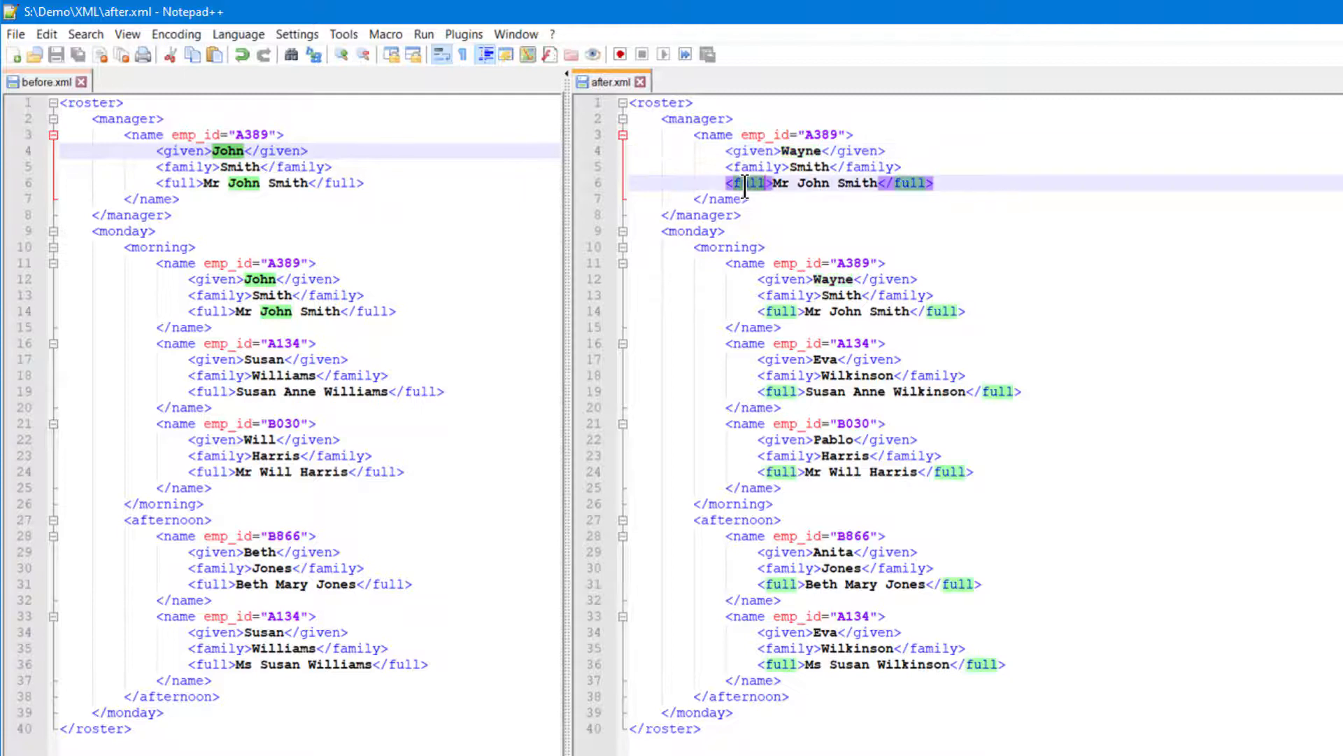
double_click(813, 184)
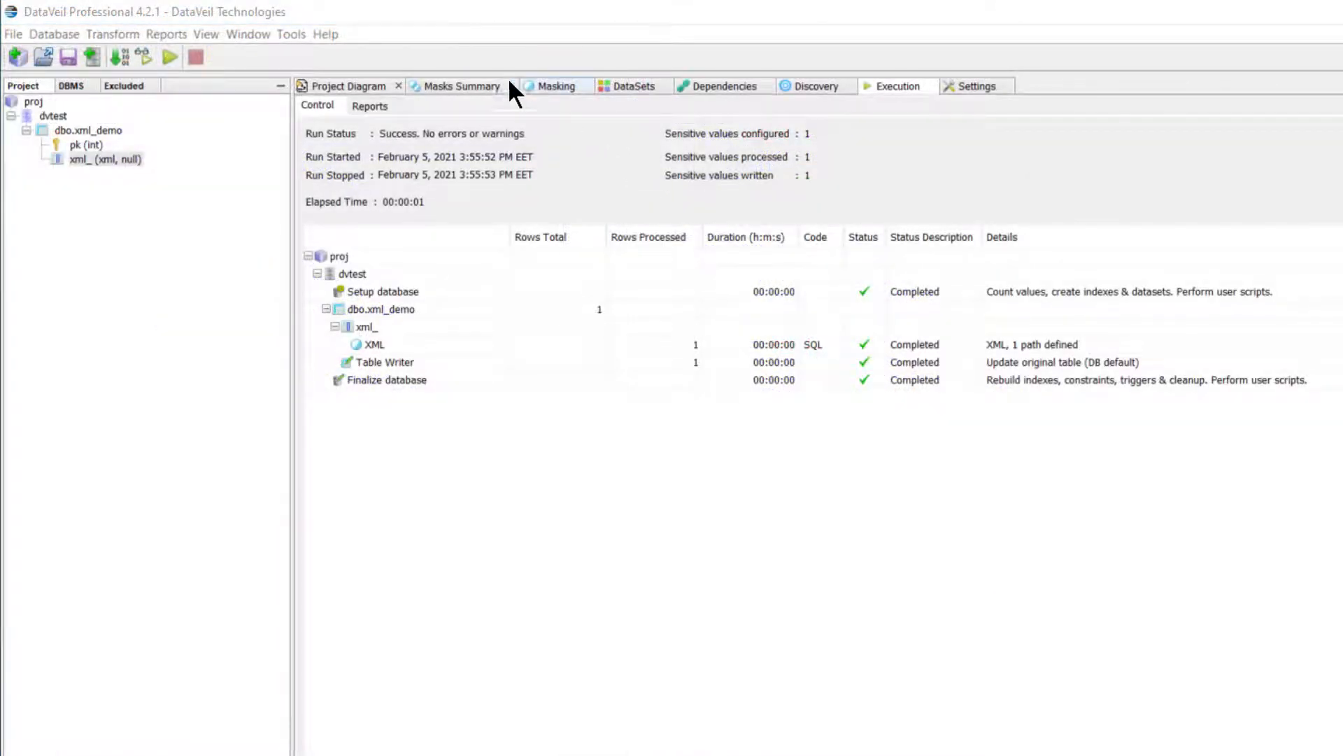
Step: In DataVeil, reopen the xml_ column's XML mask and add the XPath //family with a default Person Family Name mask
left_click(485, 86)
double_click(825, 185)
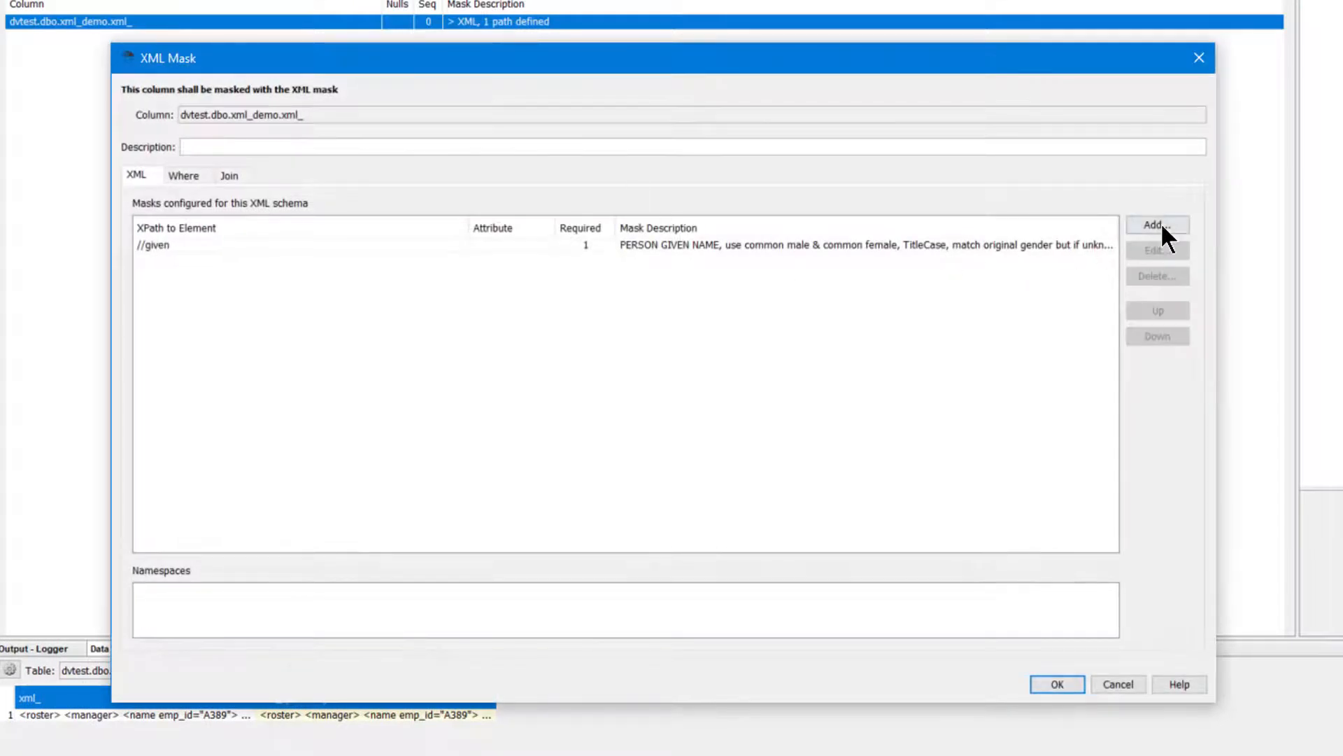
left_click(1161, 222)
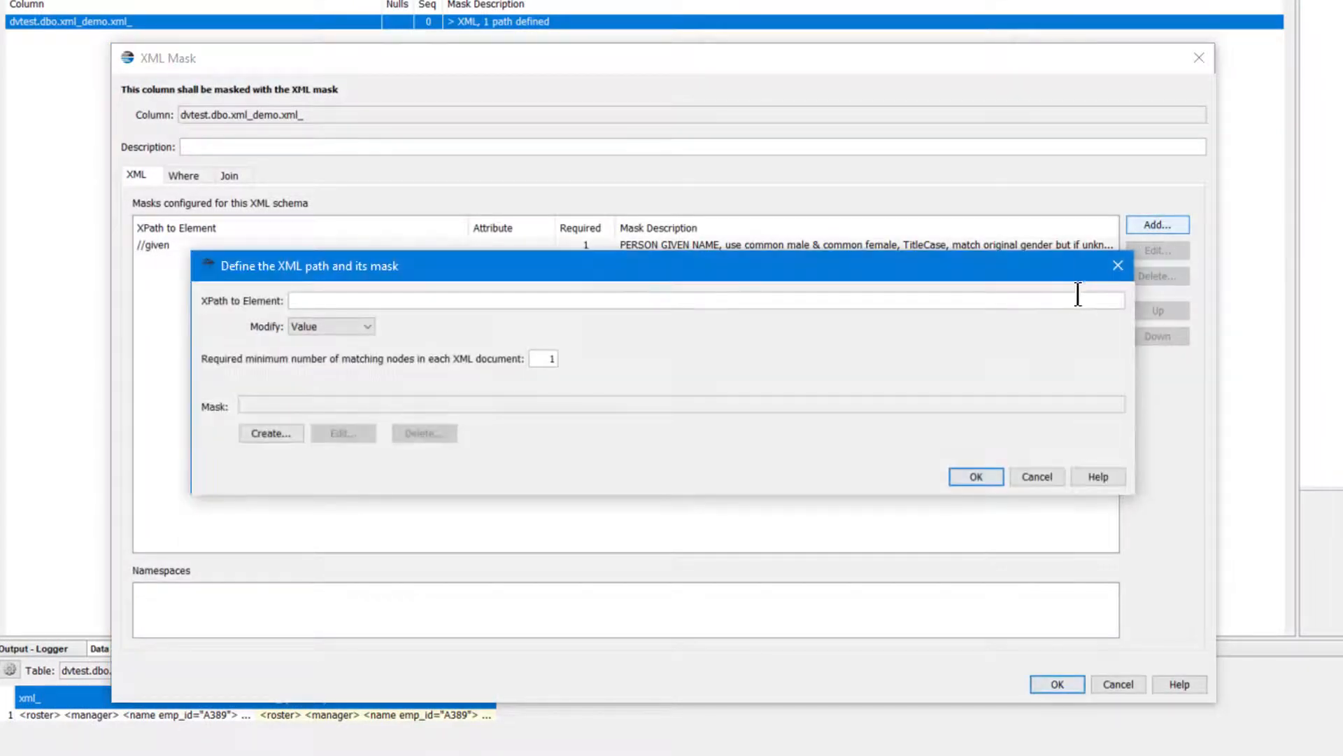
type("//family")
left_click(271, 434)
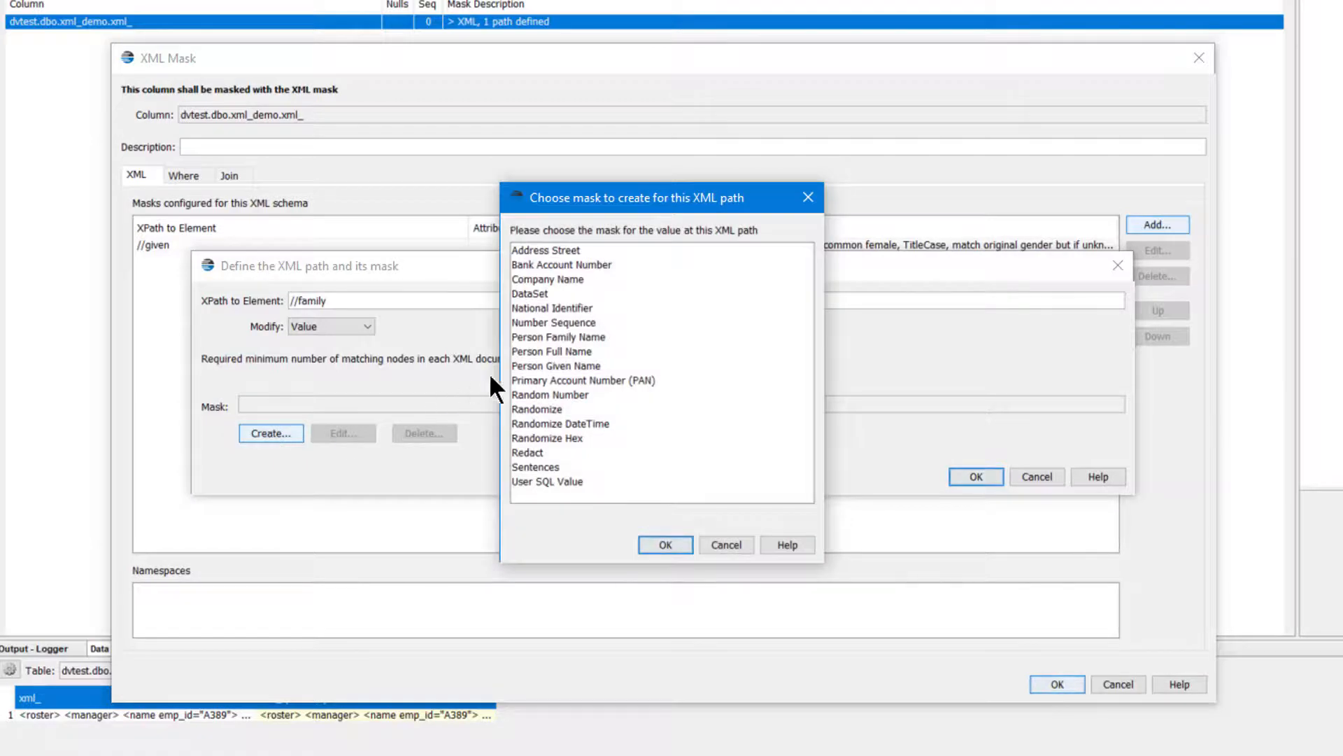
double_click(594, 337)
left_click(776, 589)
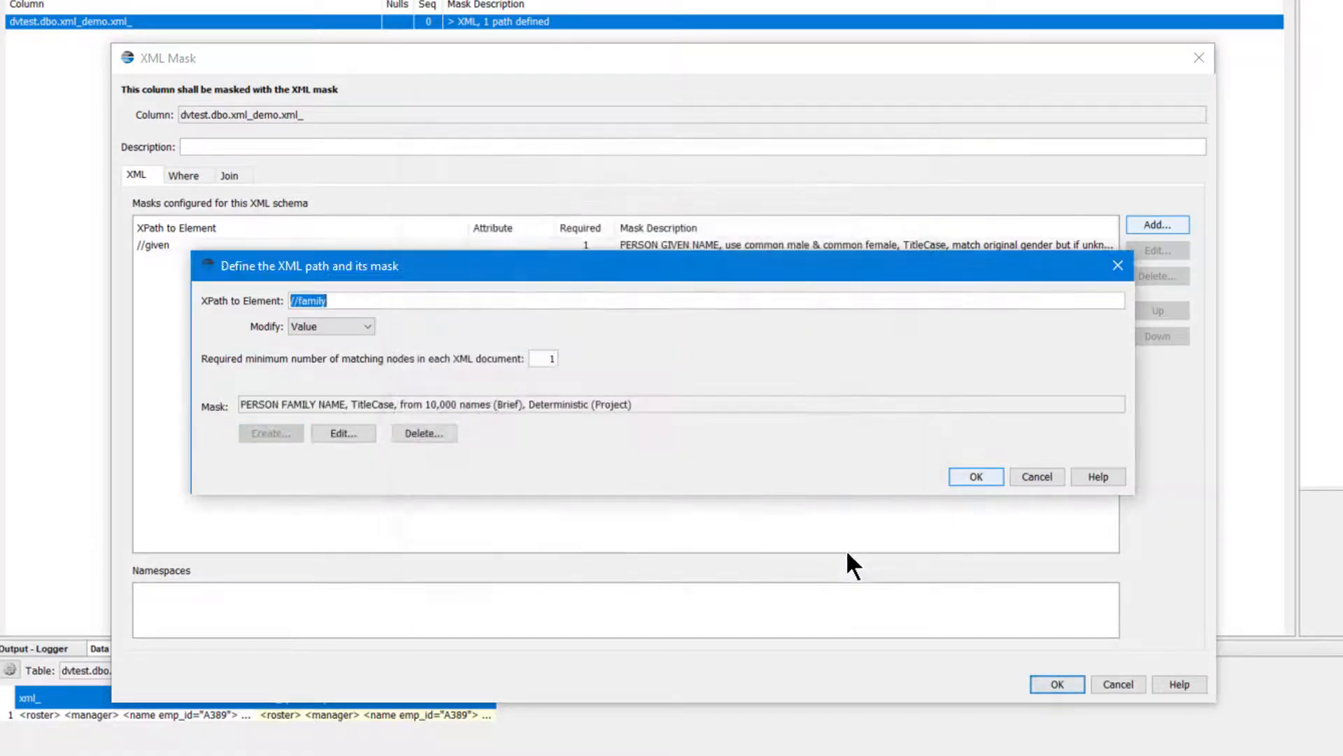
left_click(974, 477)
Step: Add the XPath //full to the XML mask with a default Person Full Name mask
left_click(1158, 224)
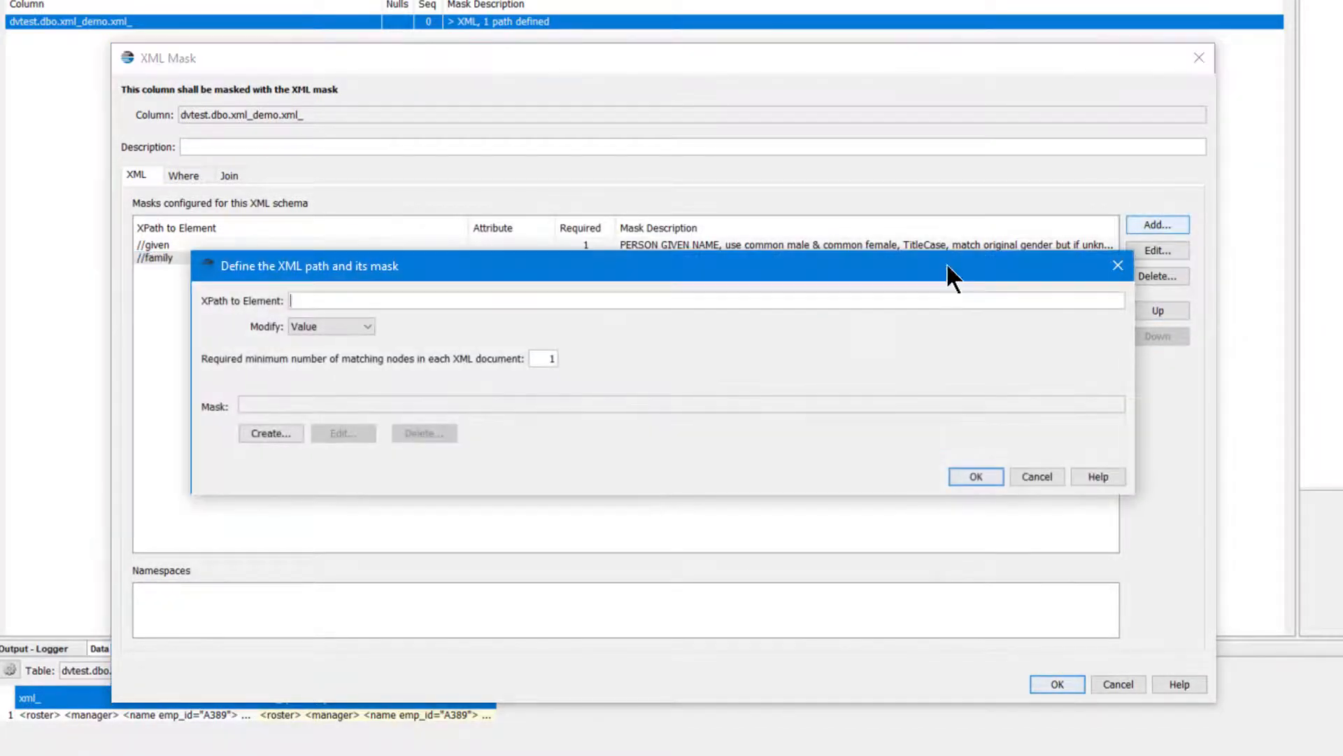
type("//full")
left_click(262, 430)
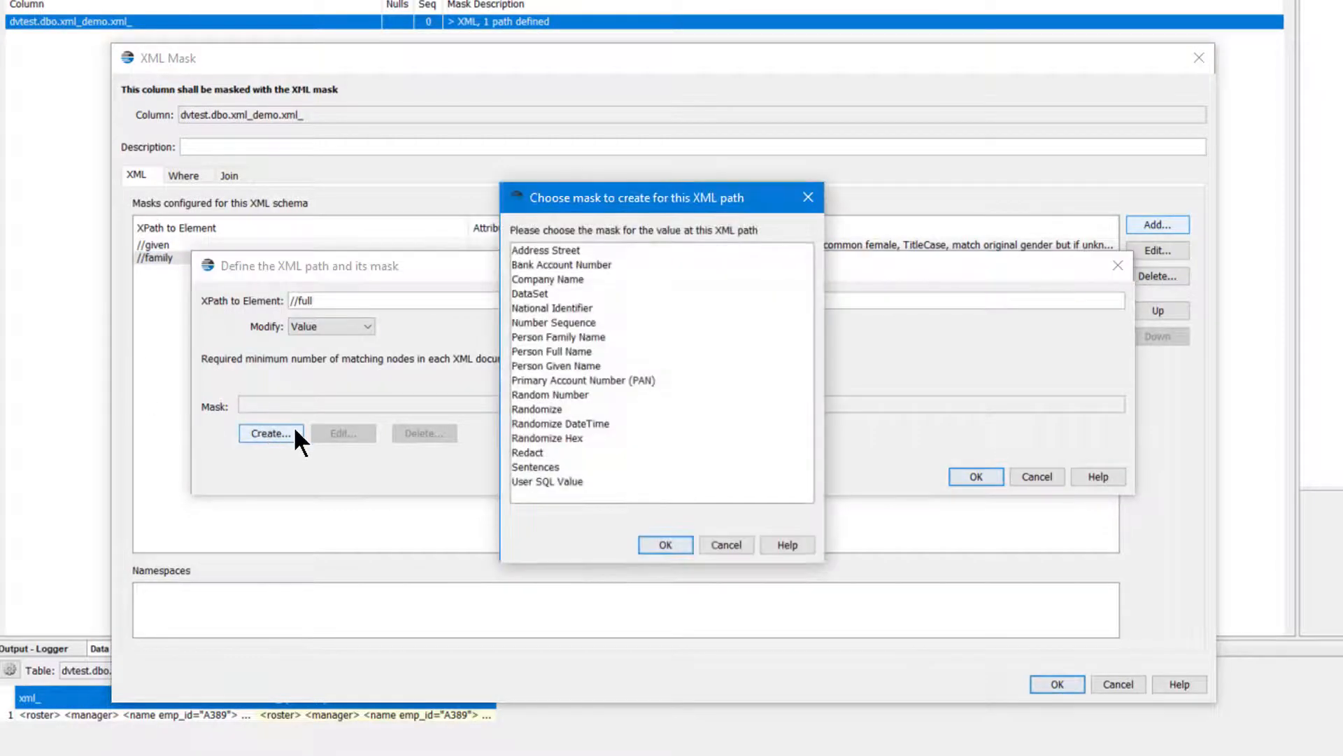
double_click(553, 348)
left_click(791, 621)
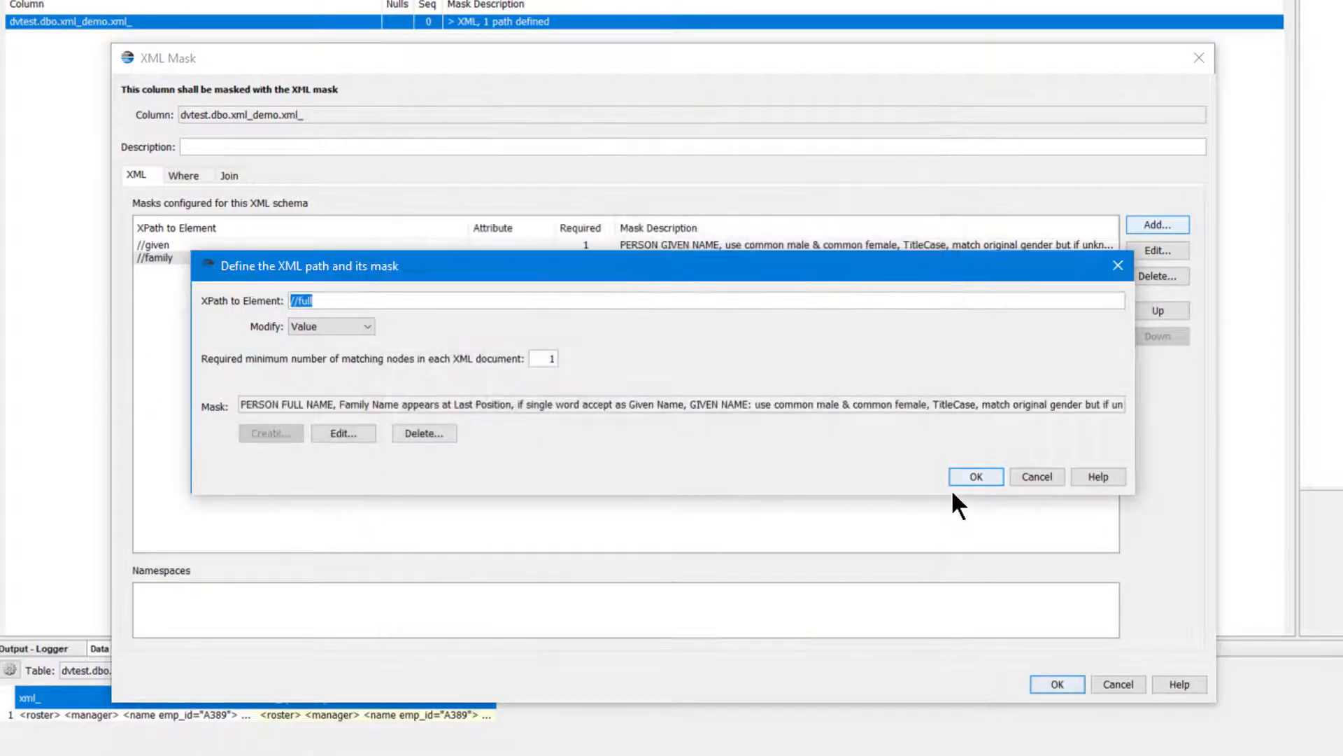
left_click(979, 477)
Step: Accept the XML mask and run the masking, agreeing to overwrite the dvtest data location
left_click(955, 631)
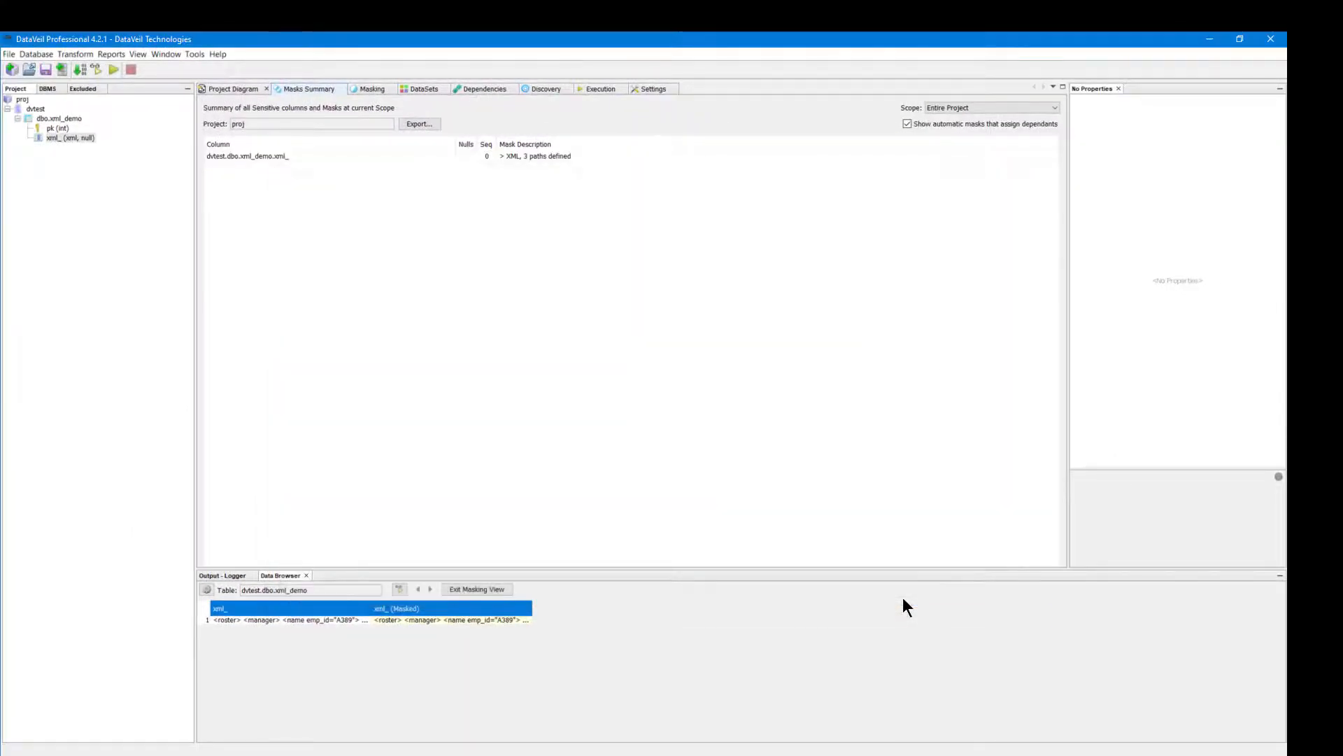
left_click(113, 68)
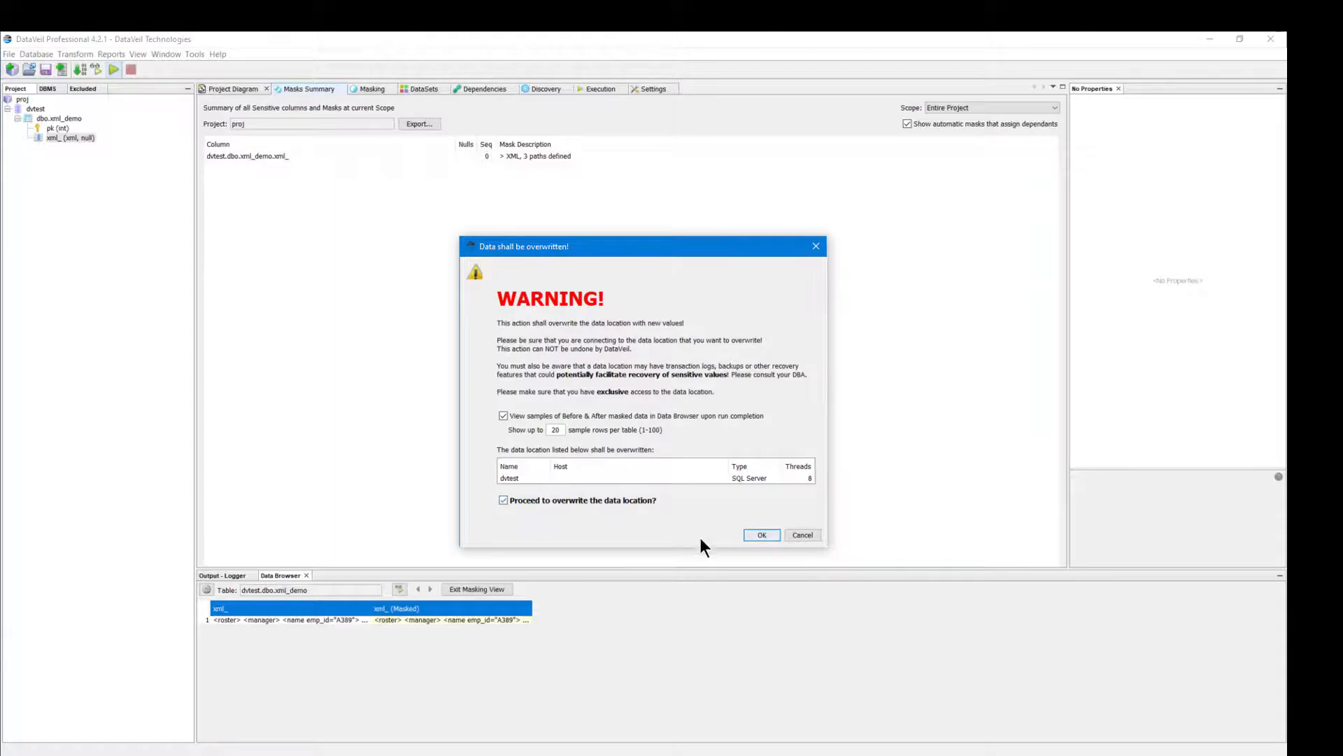
left_click(760, 539)
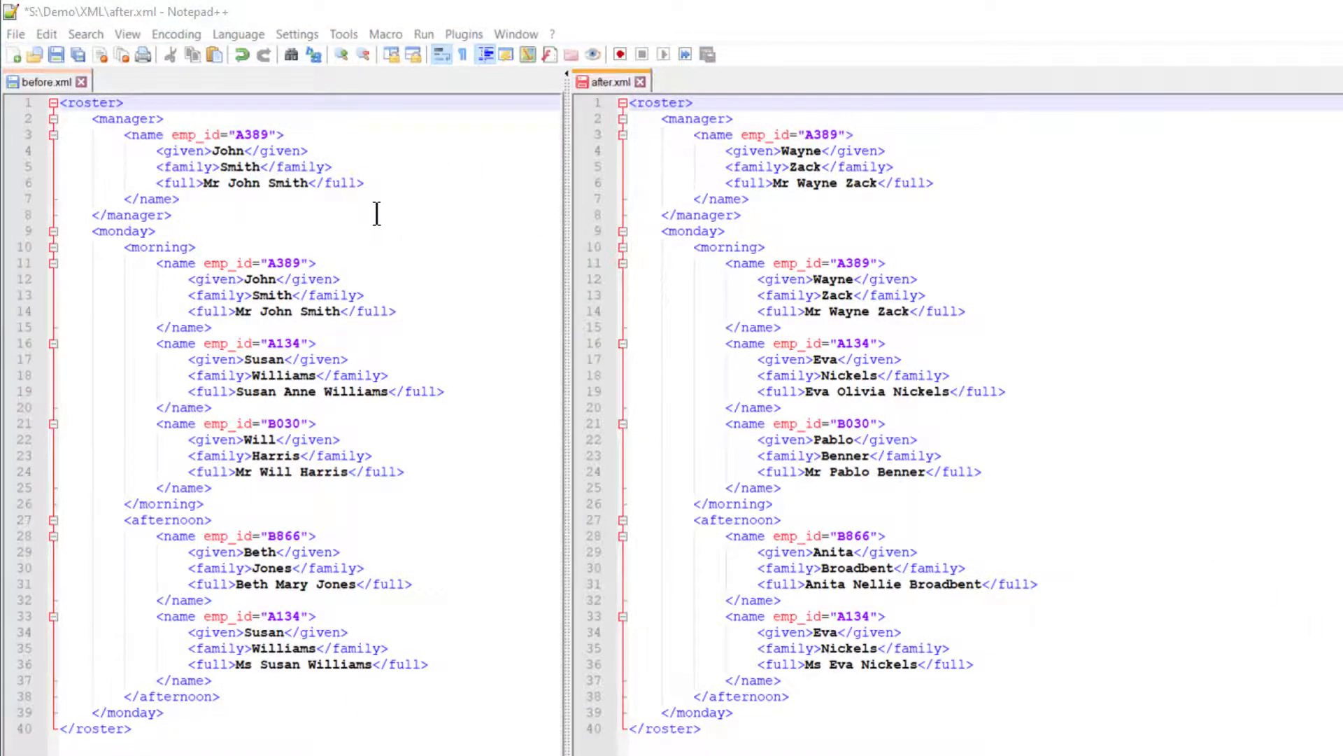
Step: In Notepad++, compare the given names, family names and titles between before.xml and the masked after.xml
double_click(223, 151)
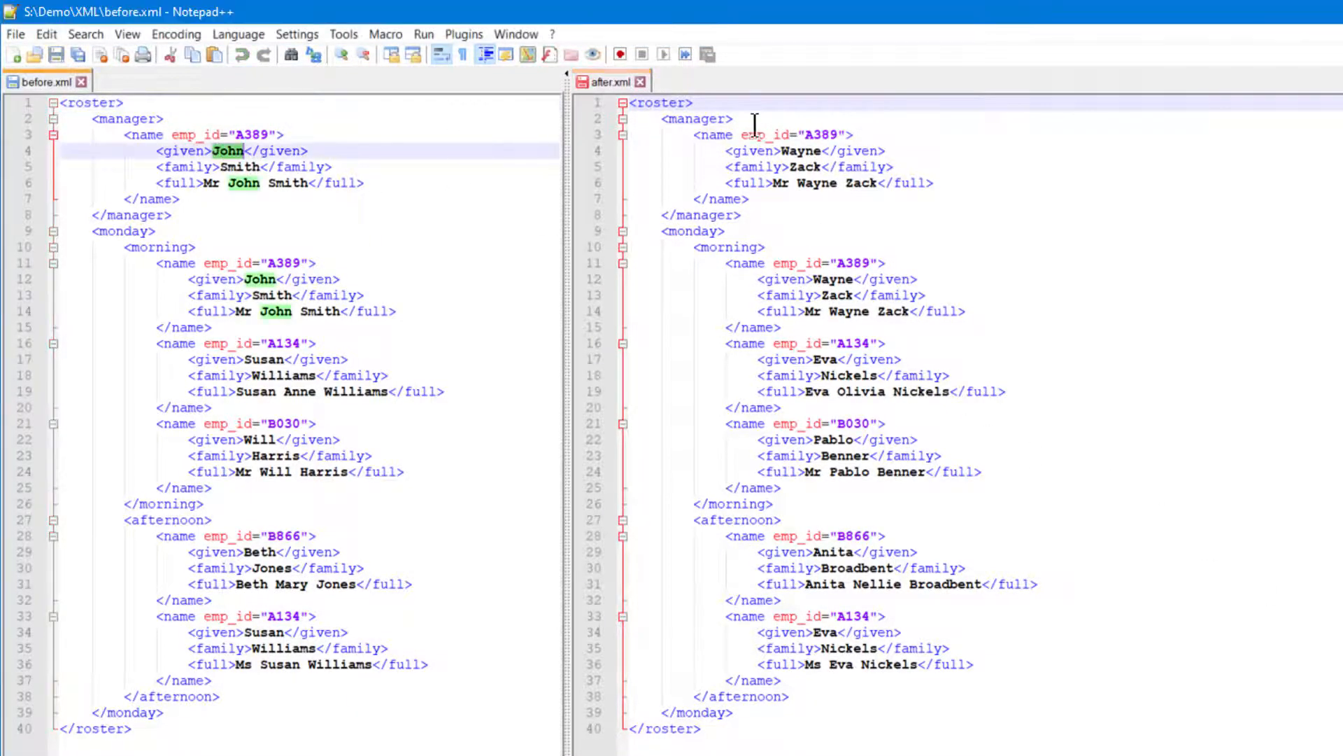
double_click(806, 151)
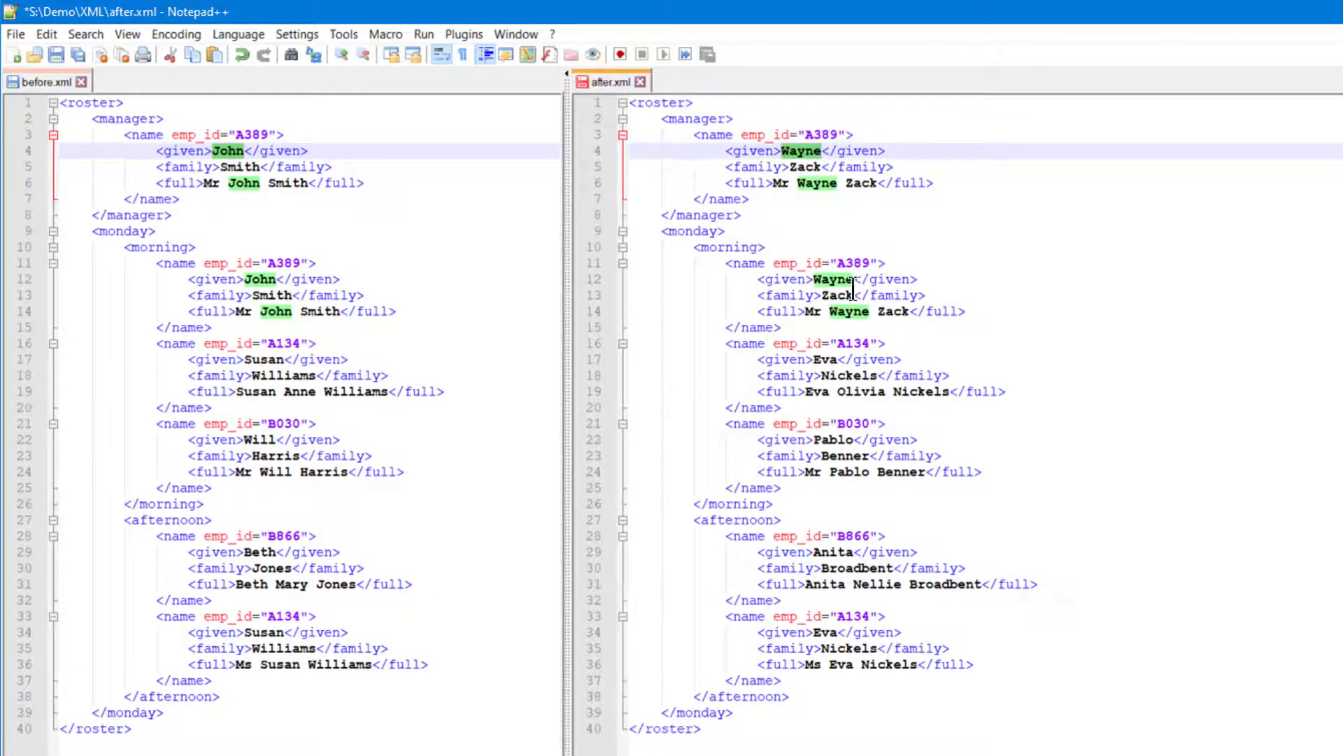
double_click(814, 311)
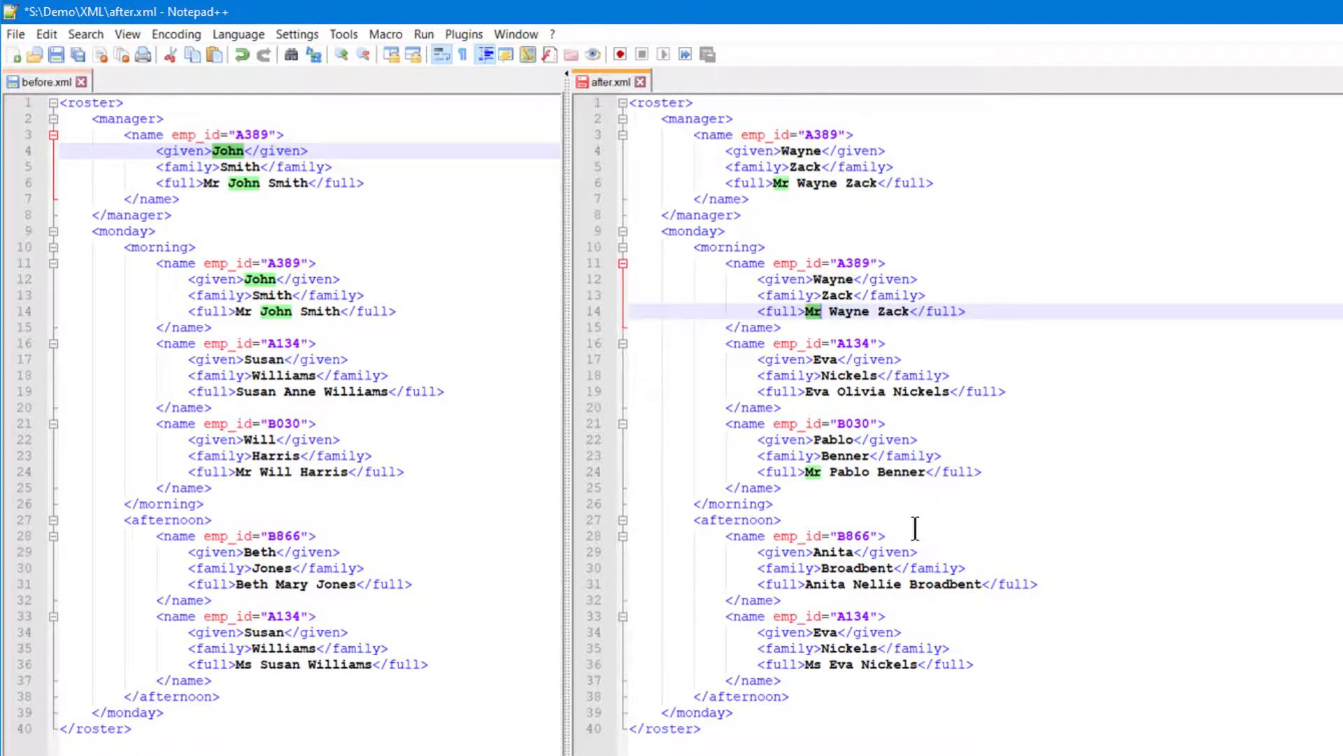
double_click(814, 664)
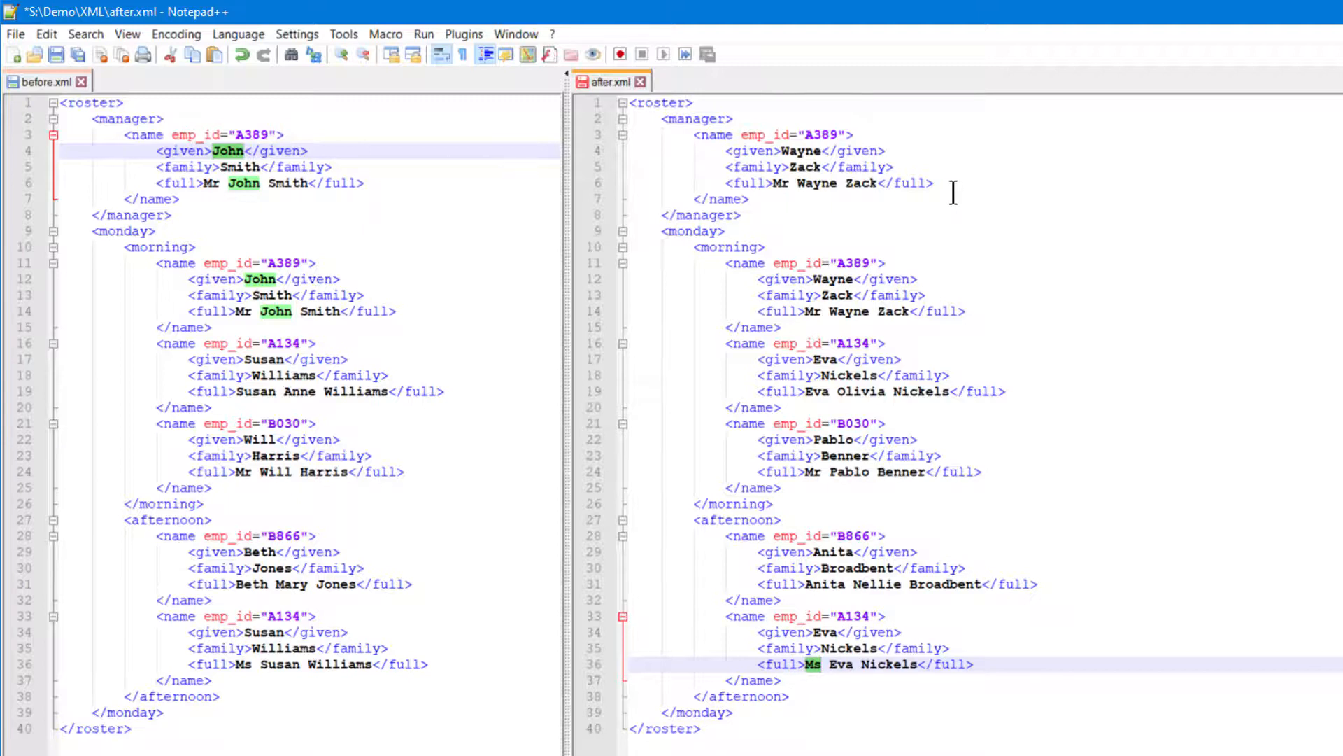
double_click(805, 151)
double_click(808, 166)
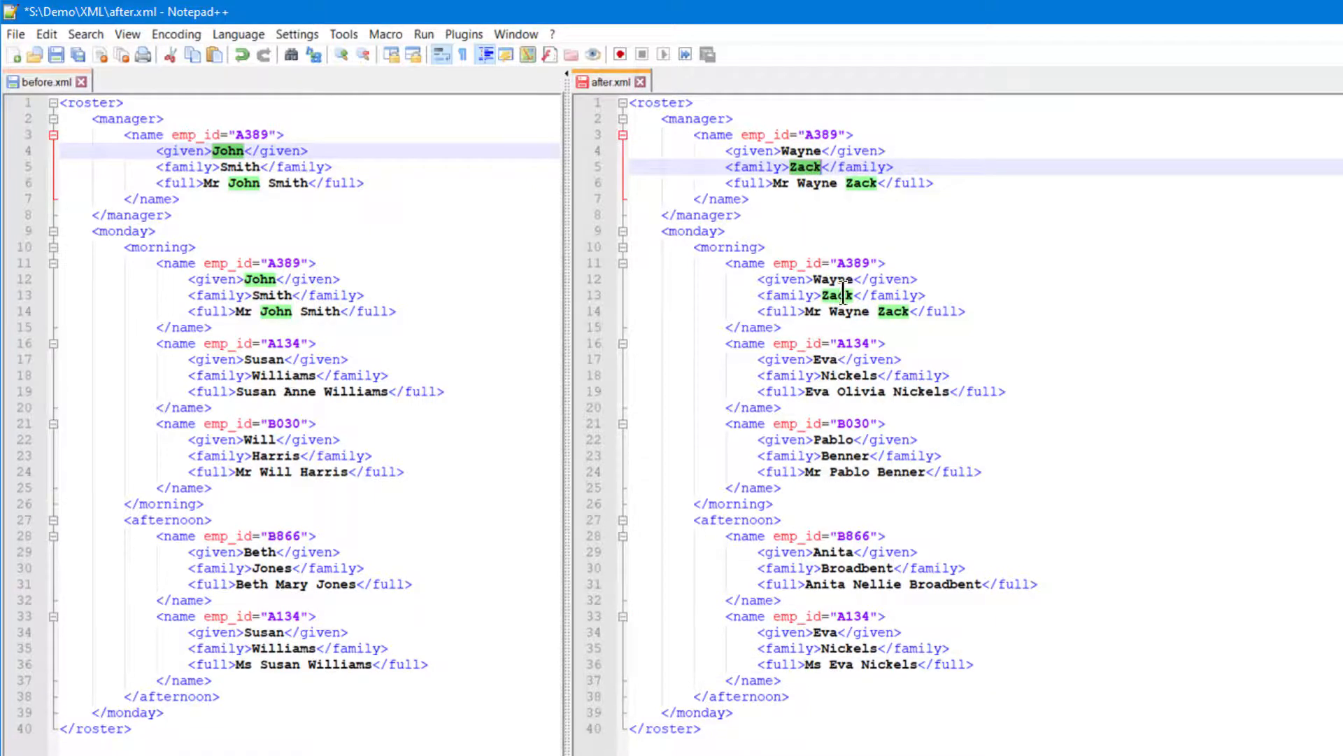
Step: Compare the emp_id attributes of the name elements in before.xml with those in after.xml
left_click(255, 135)
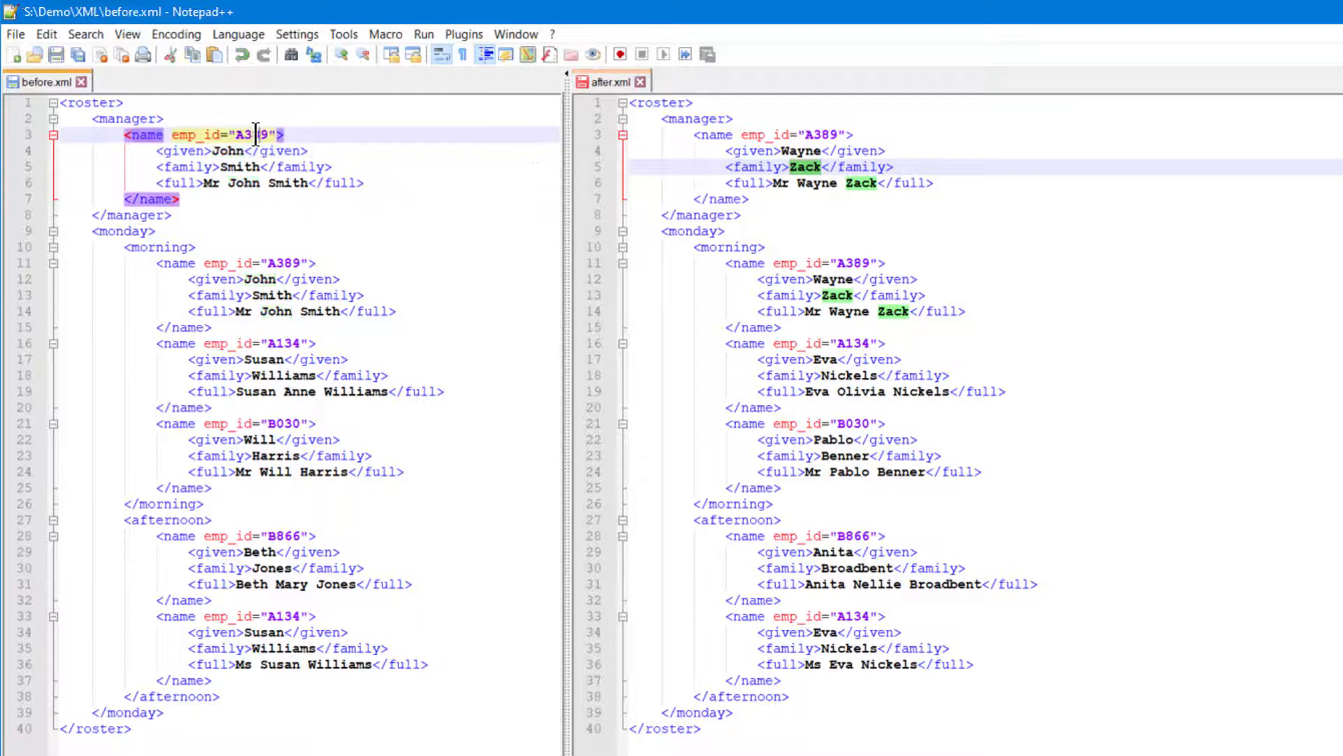
double_click(253, 134)
double_click(203, 135)
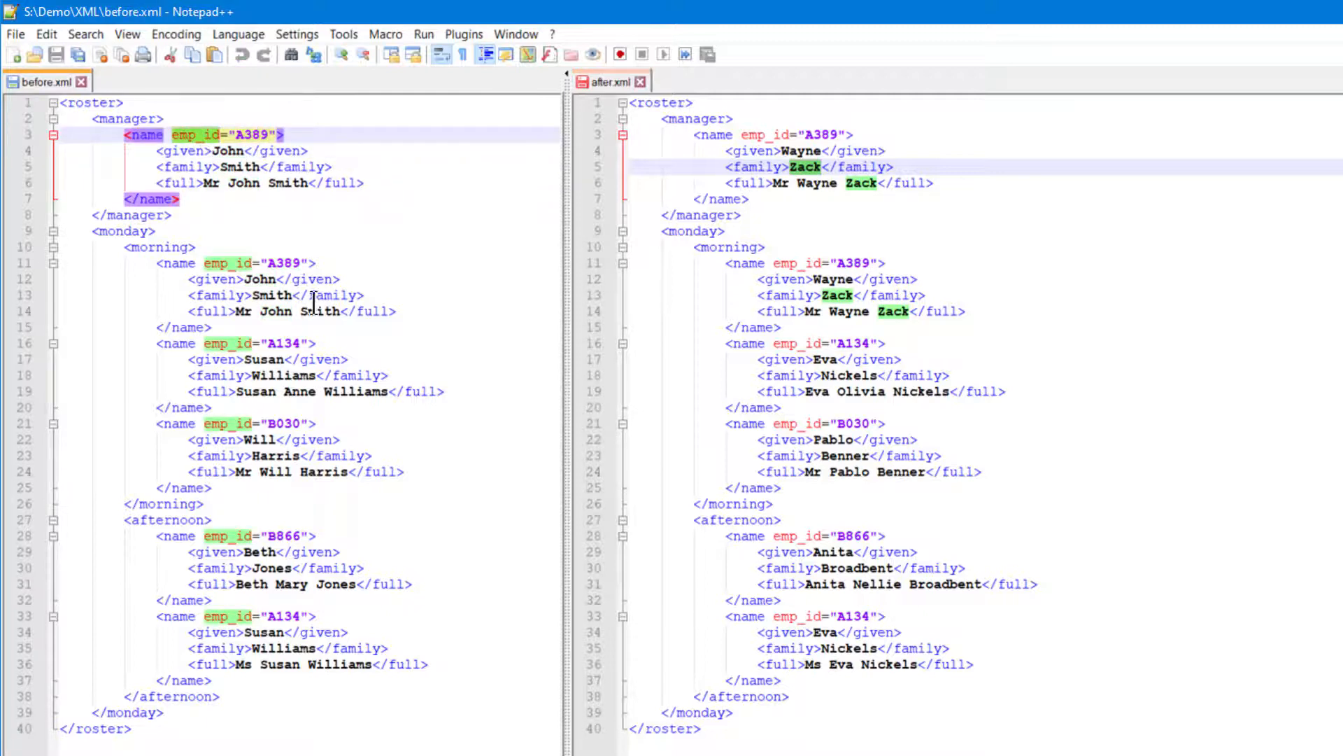
double_click(767, 134)
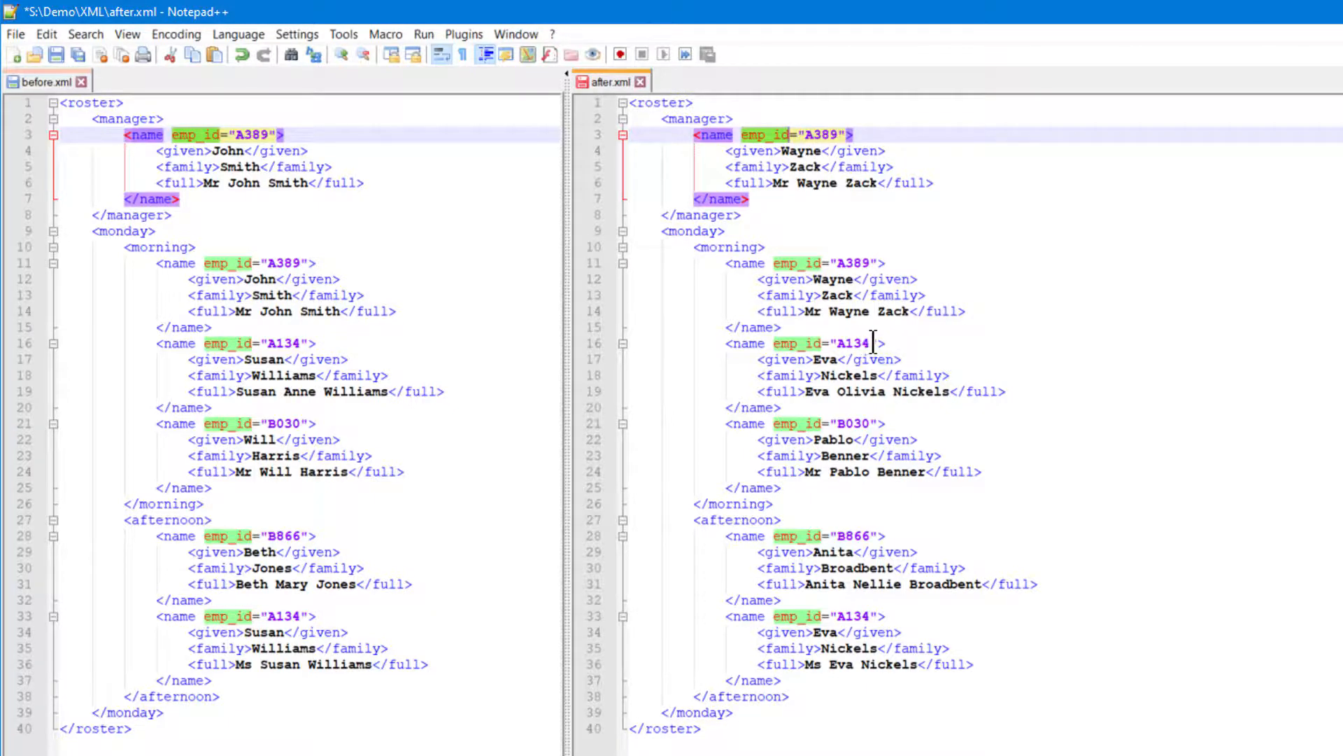
left_click(840, 423)
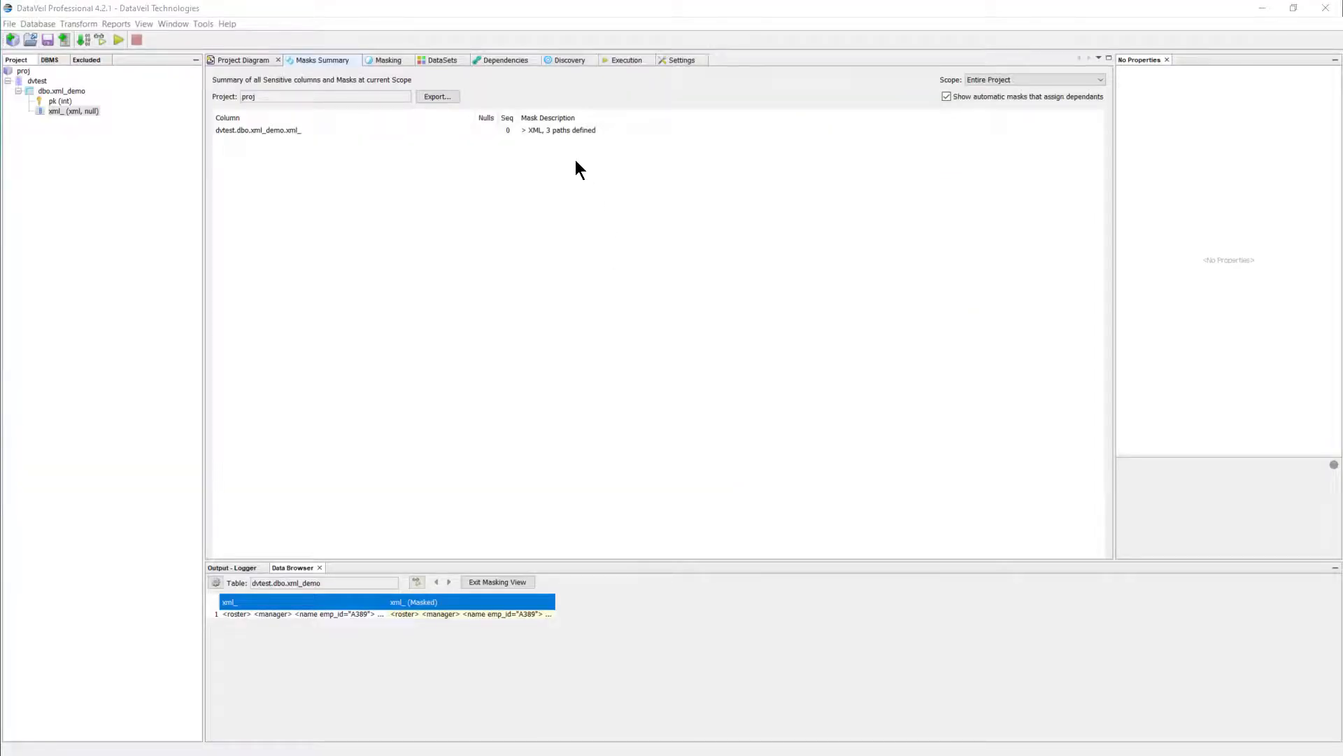
double_click(572, 130)
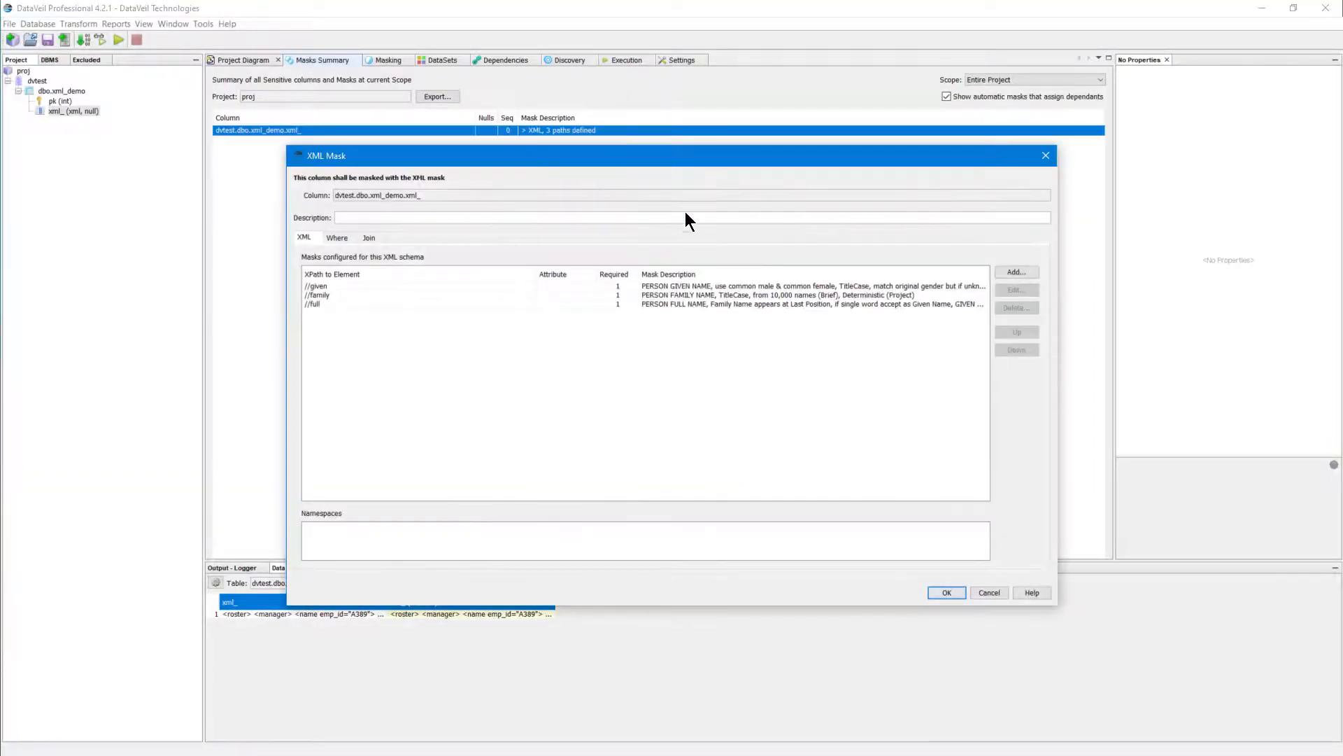
left_click(1022, 271)
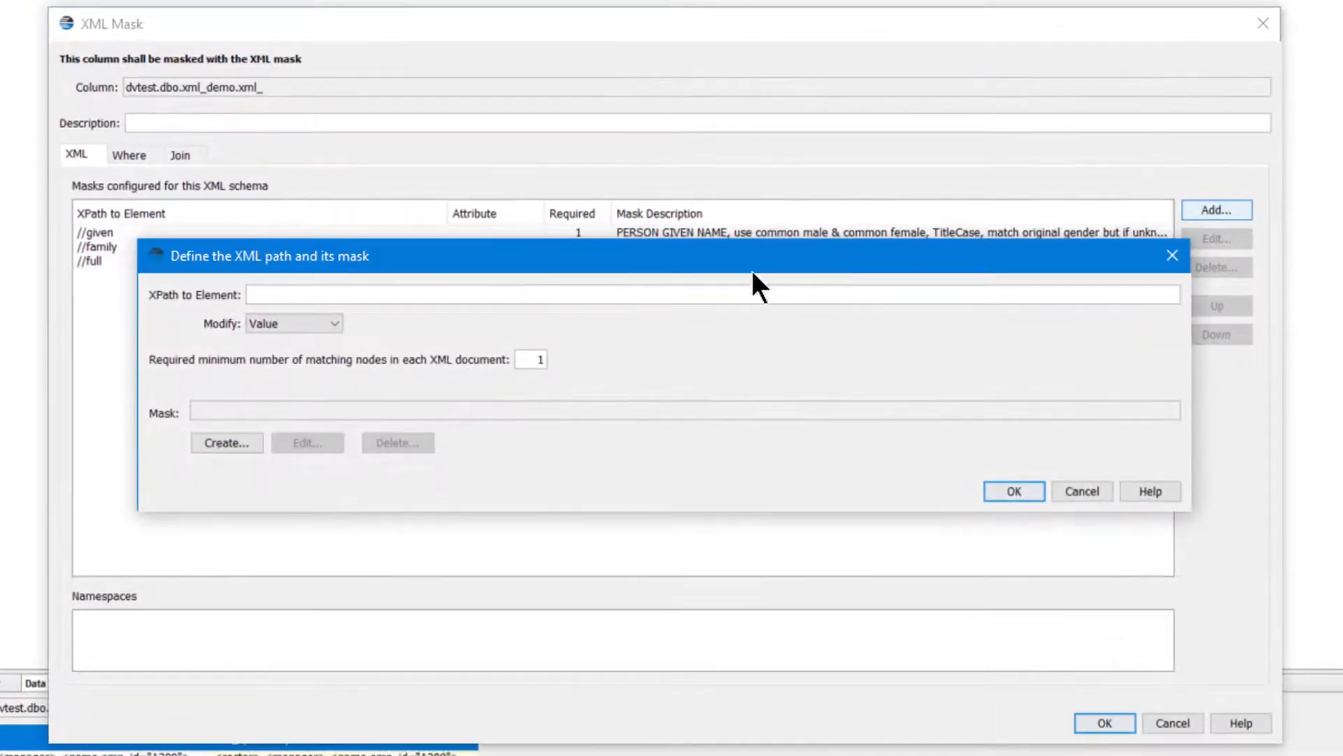
type("//name")
left_click(332, 317)
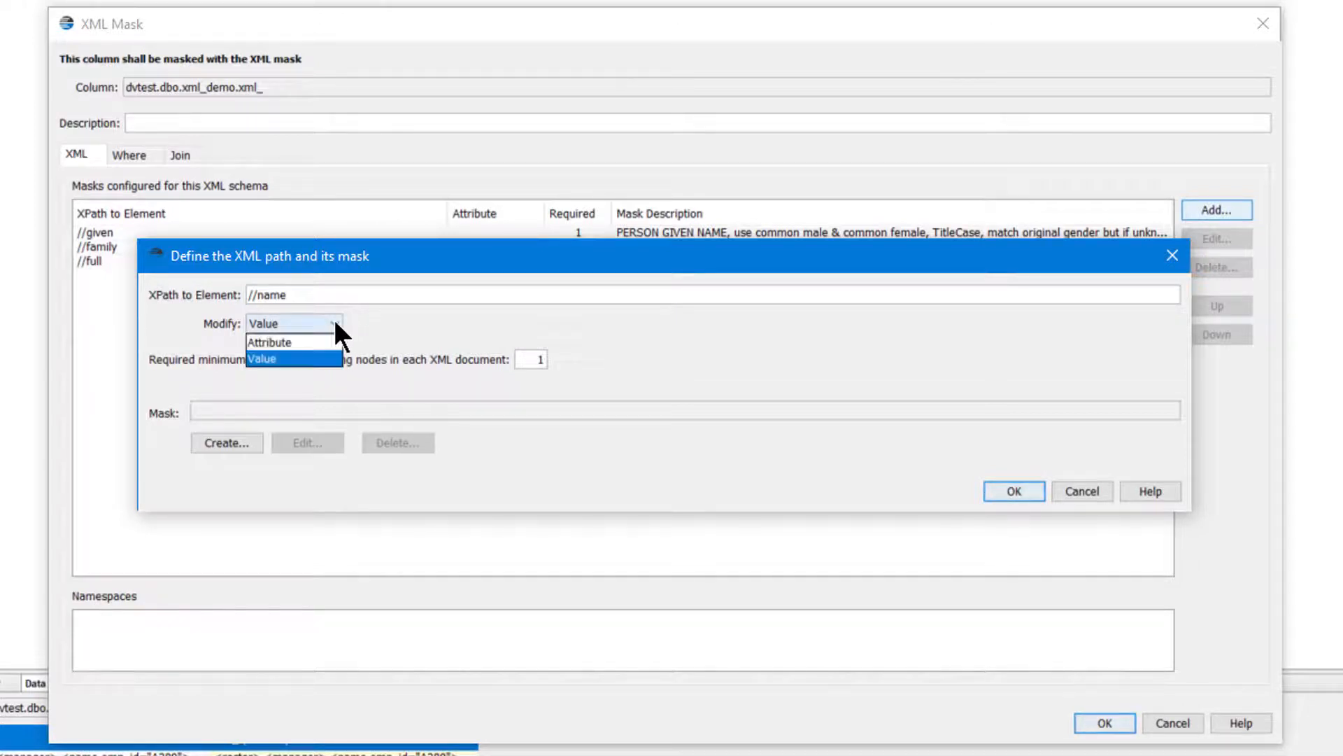
left_click(315, 340)
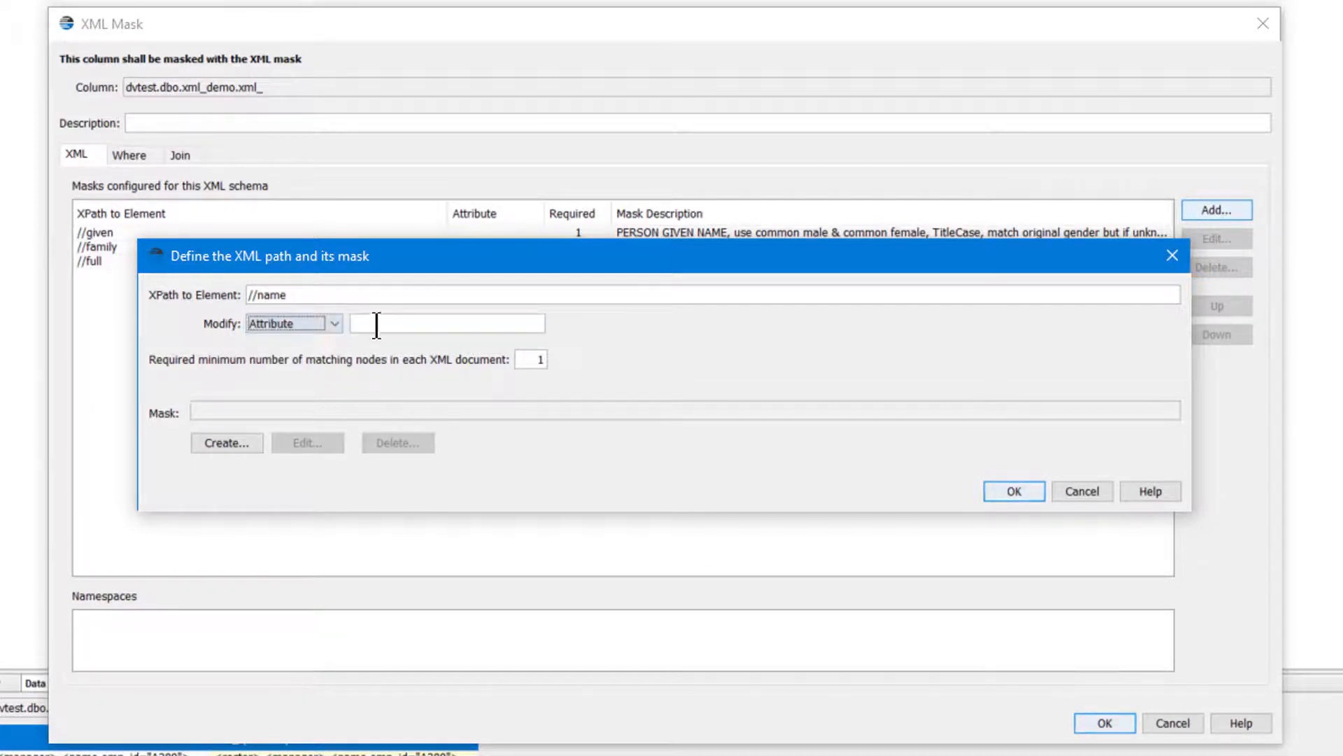
left_click(421, 323)
type("@")
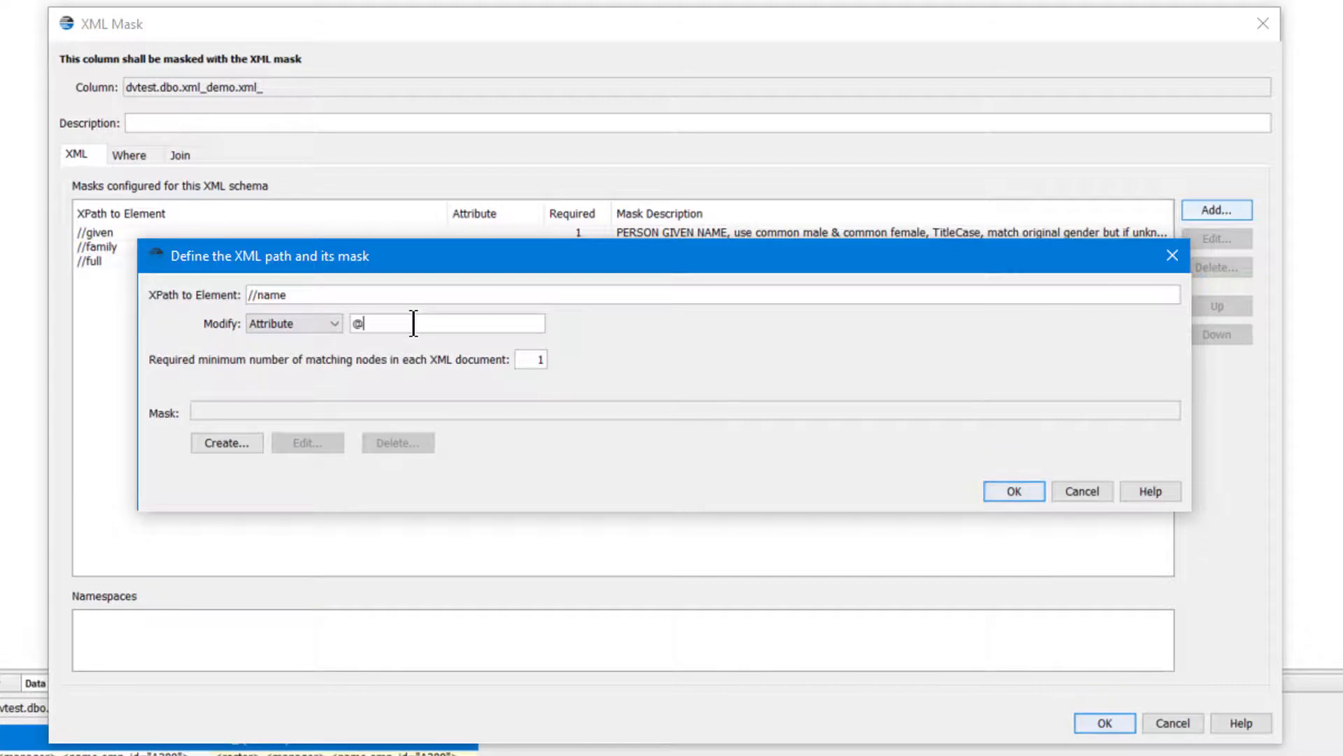
type("emp_")
type("id")
key("BackSpace")
type("d")
left_click(242, 441)
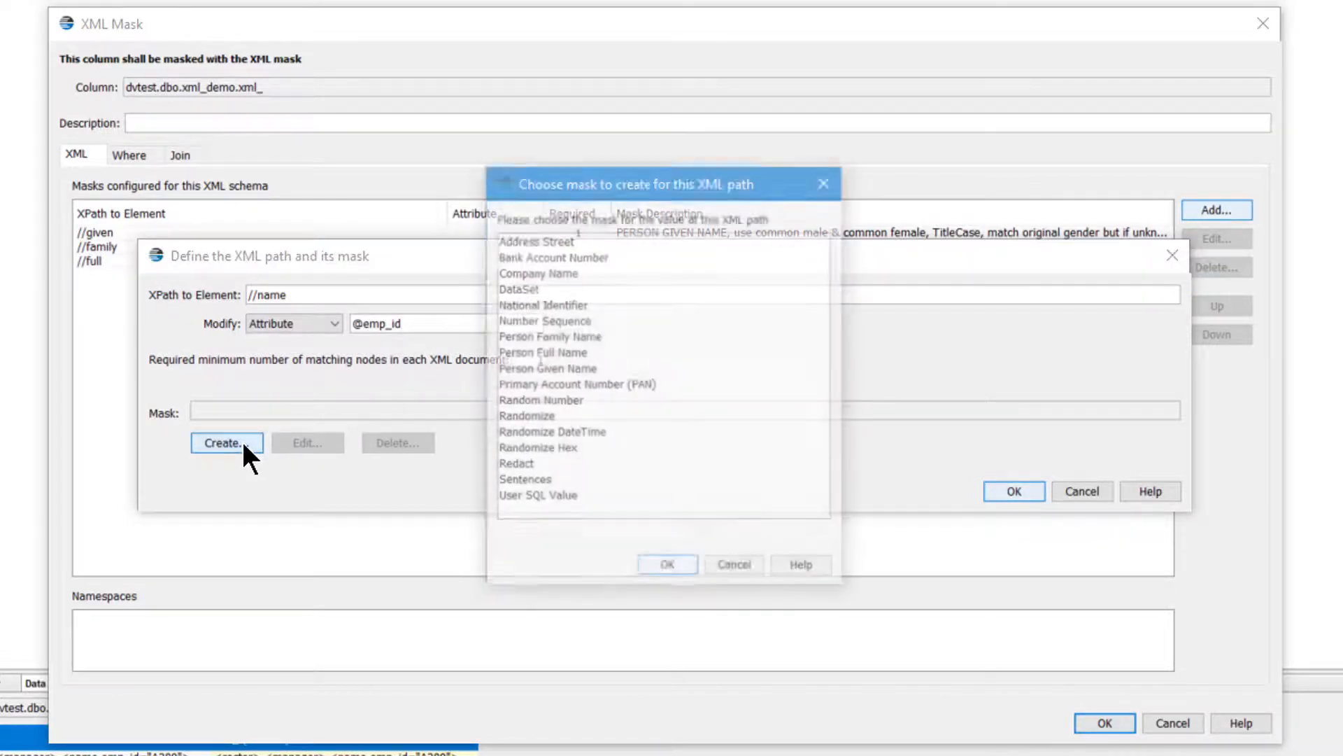
double_click(503, 414)
left_click(479, 345)
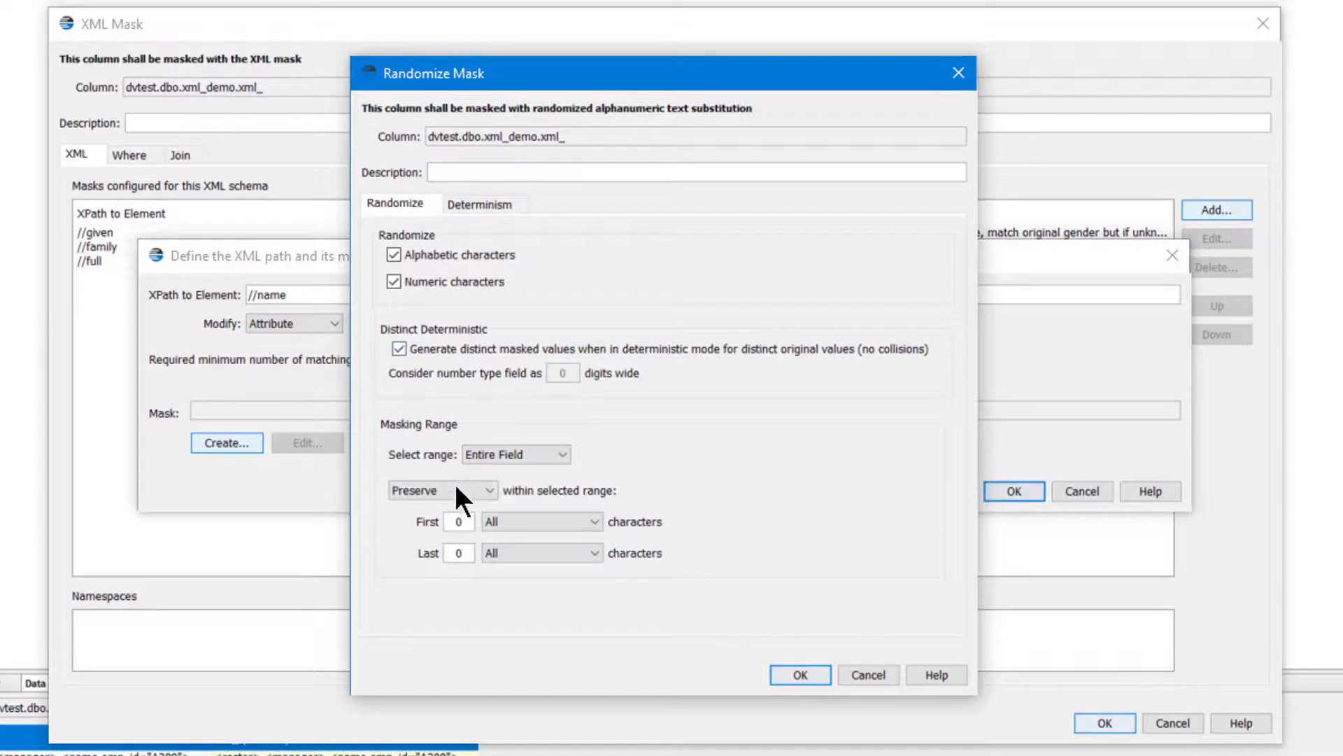
double_click(458, 522)
type("1")
left_click(804, 676)
left_click(1013, 493)
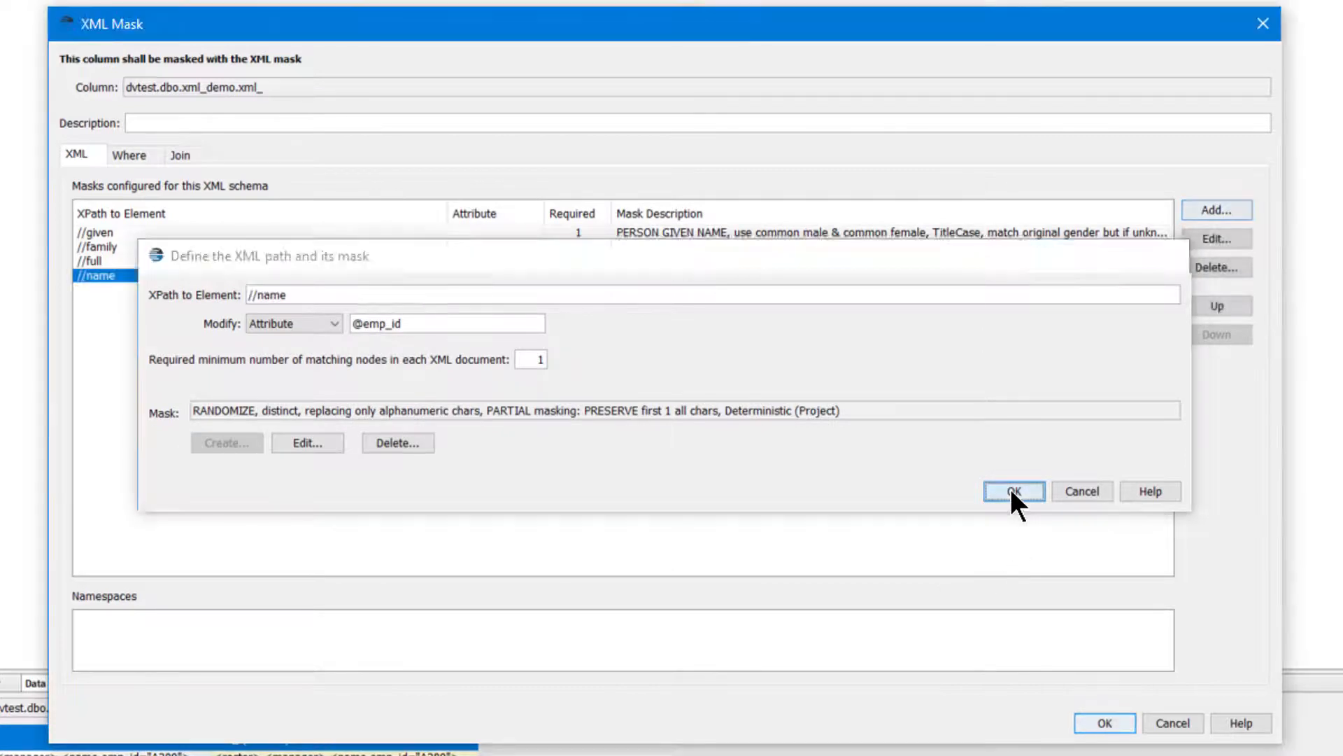
Step: Accept the XML mask with the attribute path and rerun the masking, agreeing to overwrite dvtest
left_click(1106, 721)
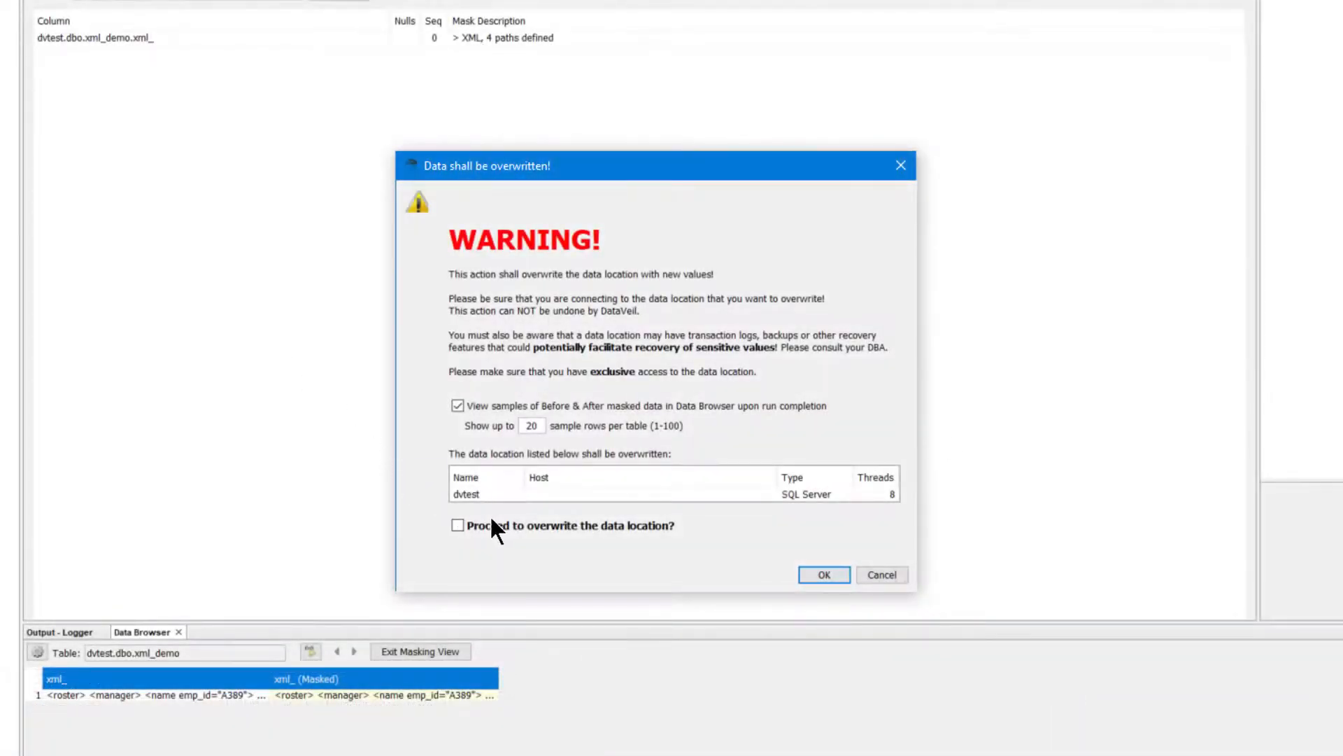
left_click(493, 525)
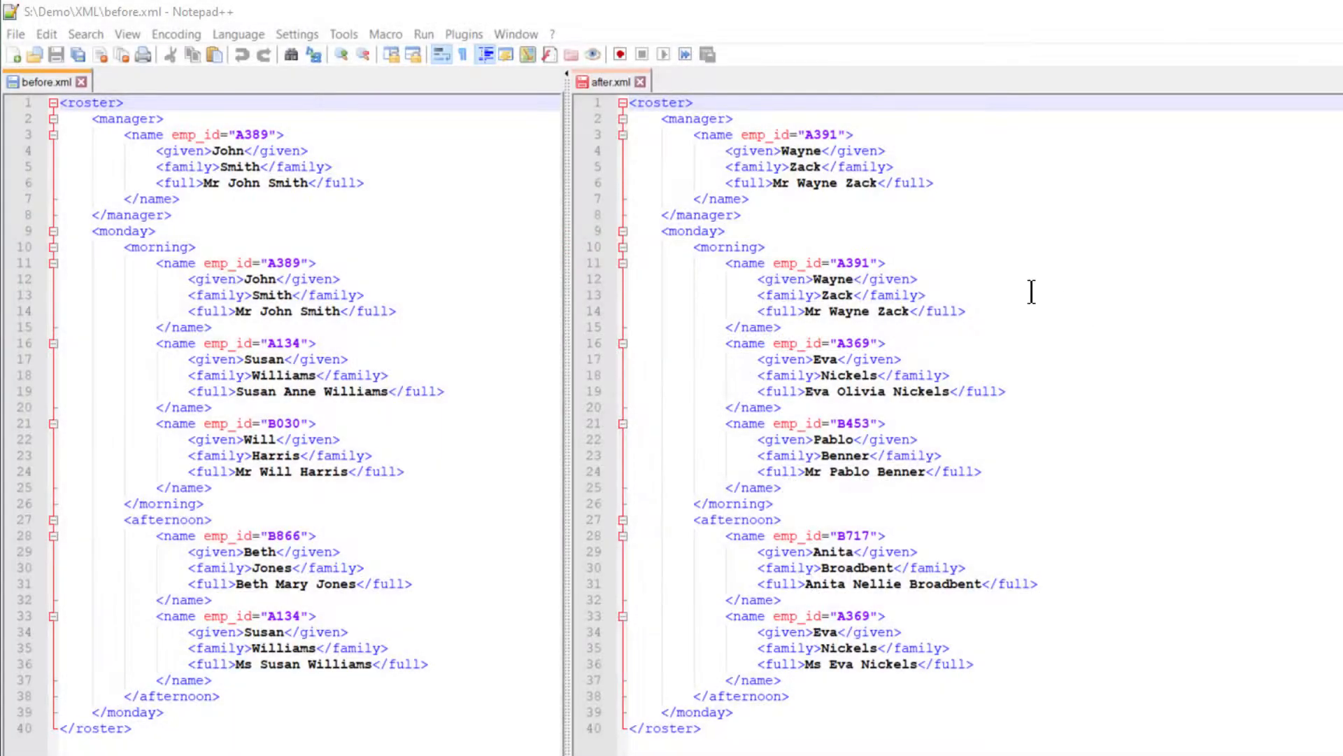
Step: In Notepad++, compare the original emp_id values in before.xml with their randomized counterparts in after.xml, including repeated employees
double_click(190, 135)
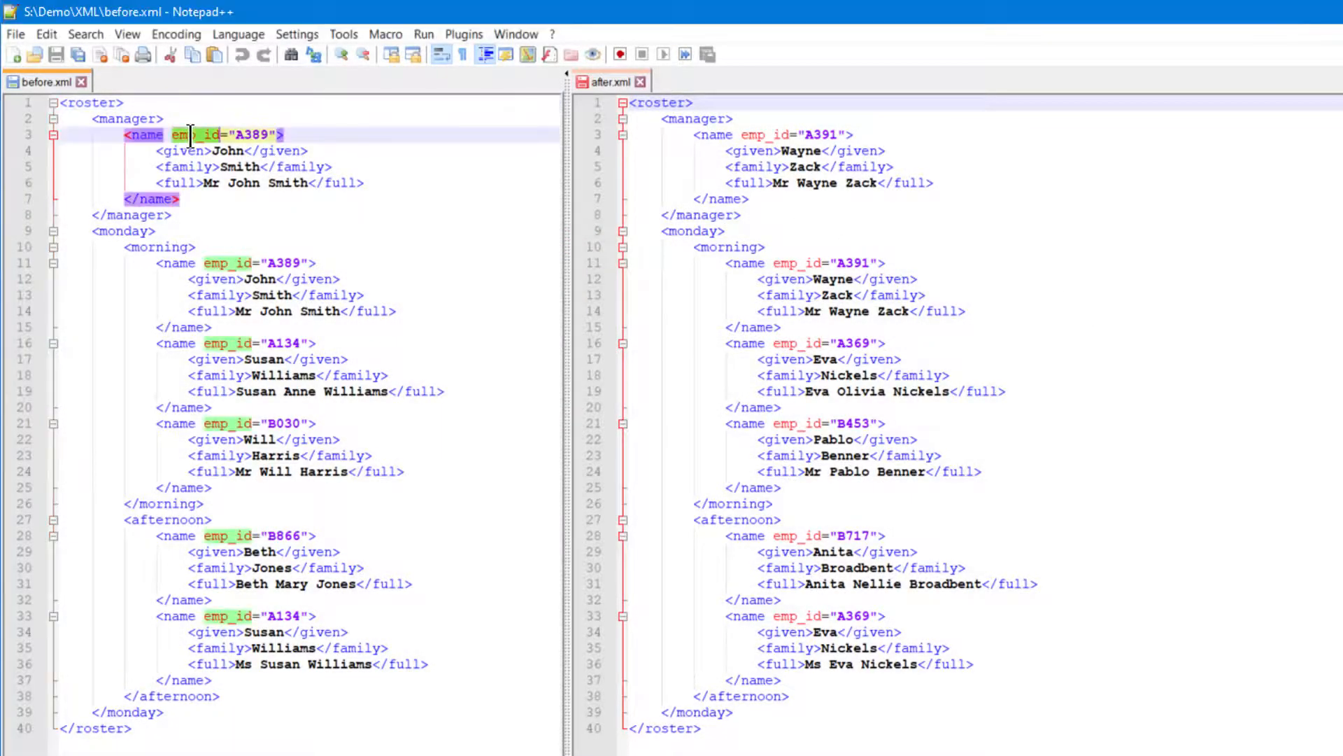
double_click(253, 134)
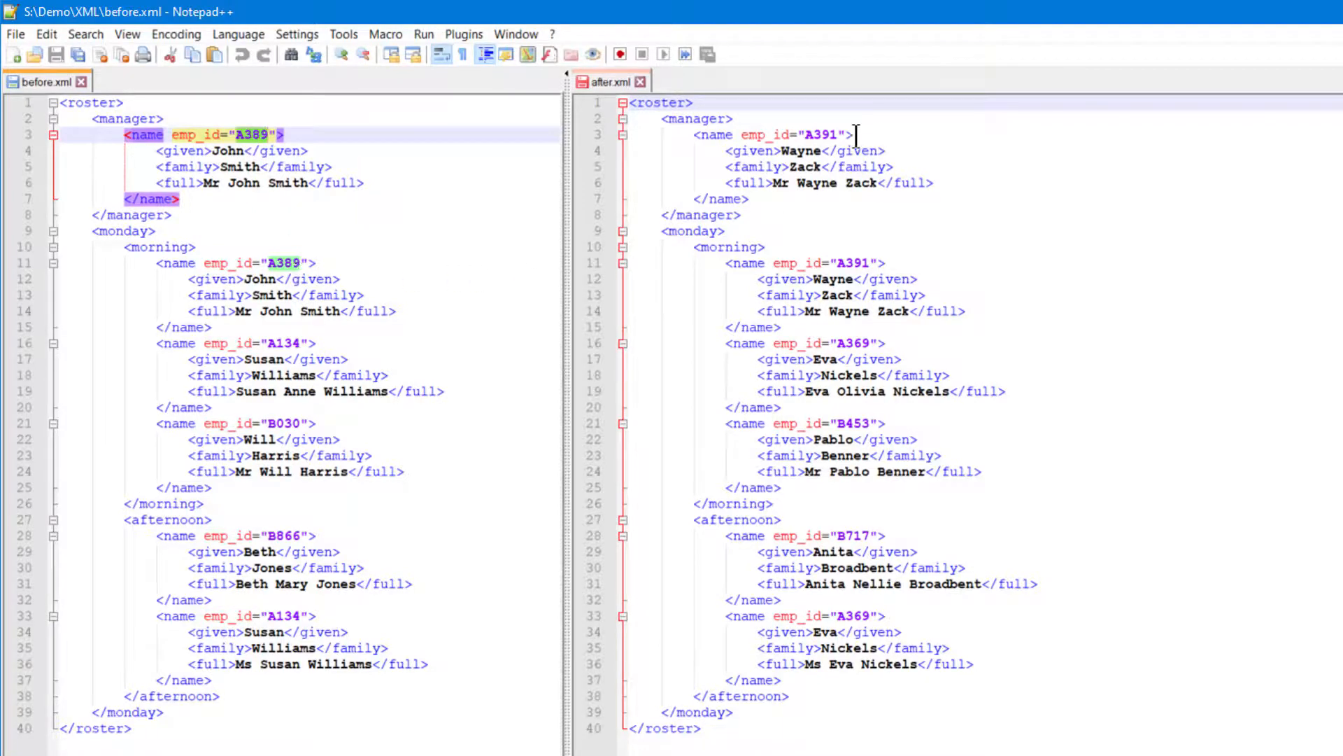
double_click(828, 135)
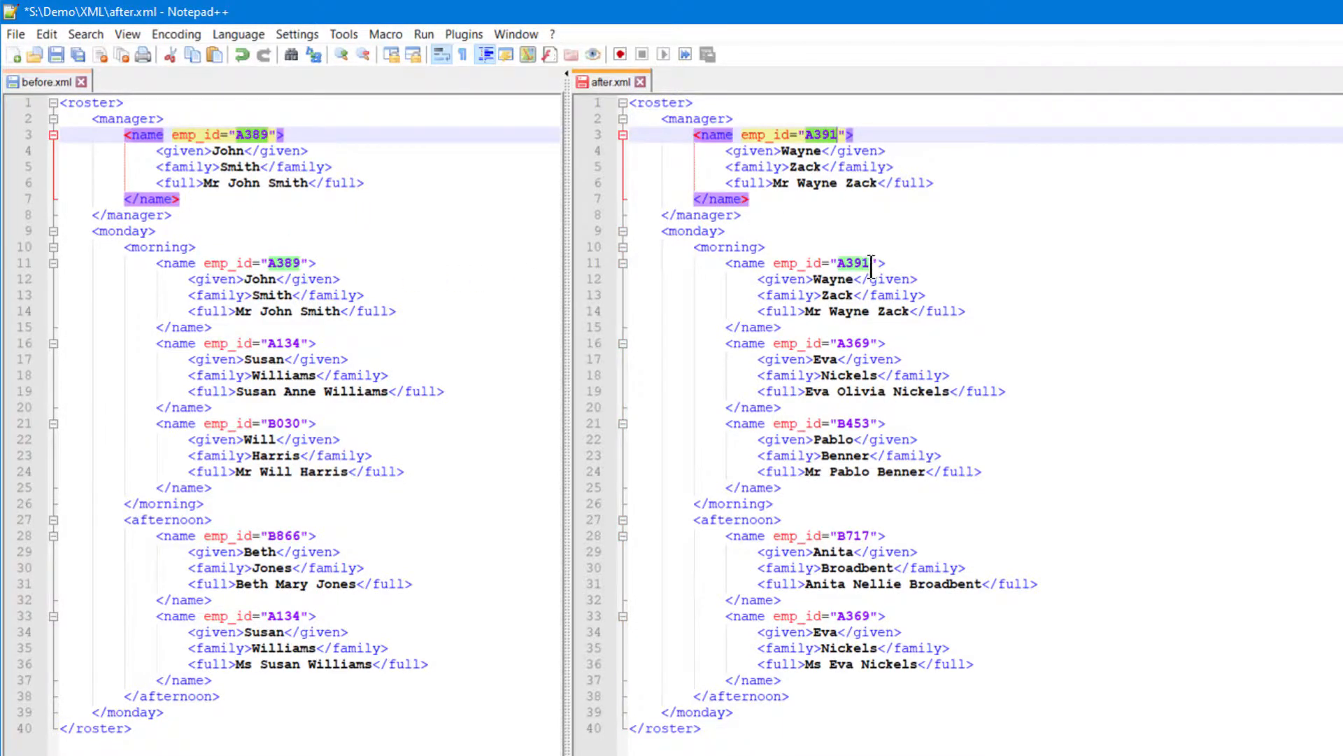
double_click(289, 343)
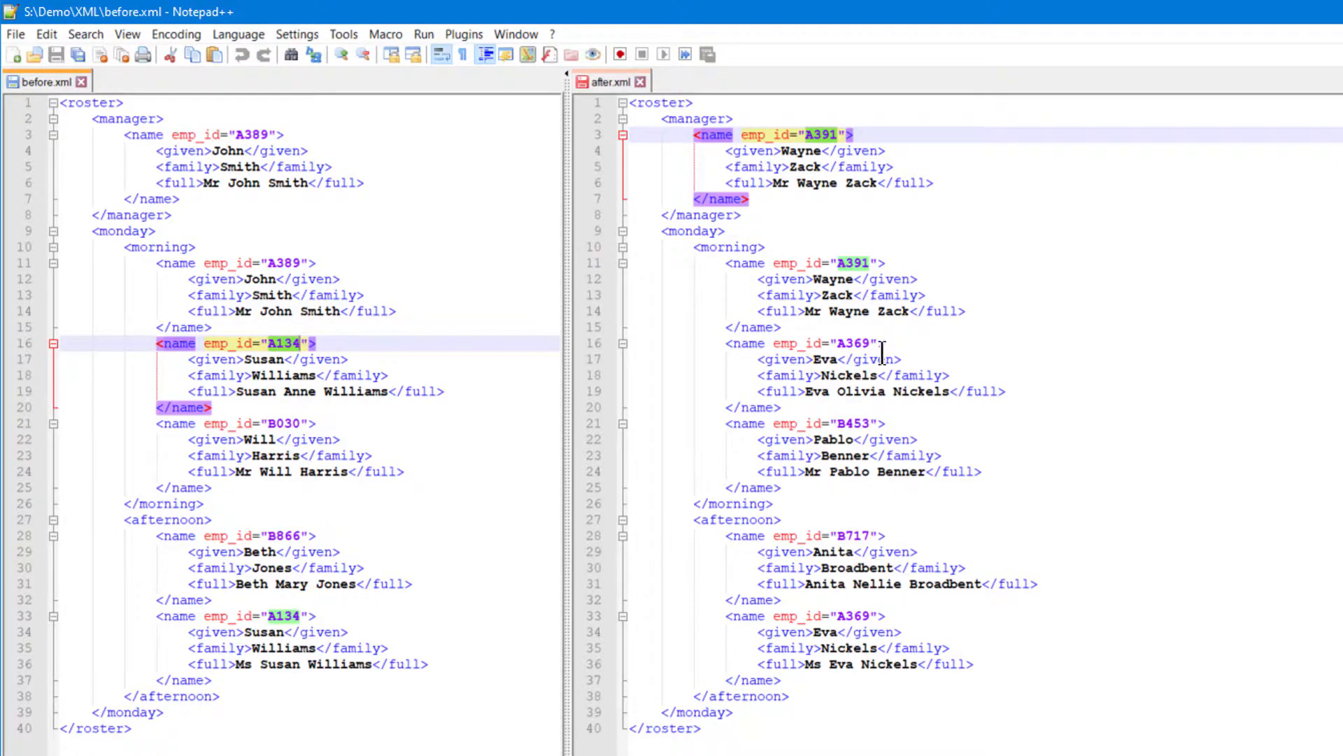
double_click(860, 343)
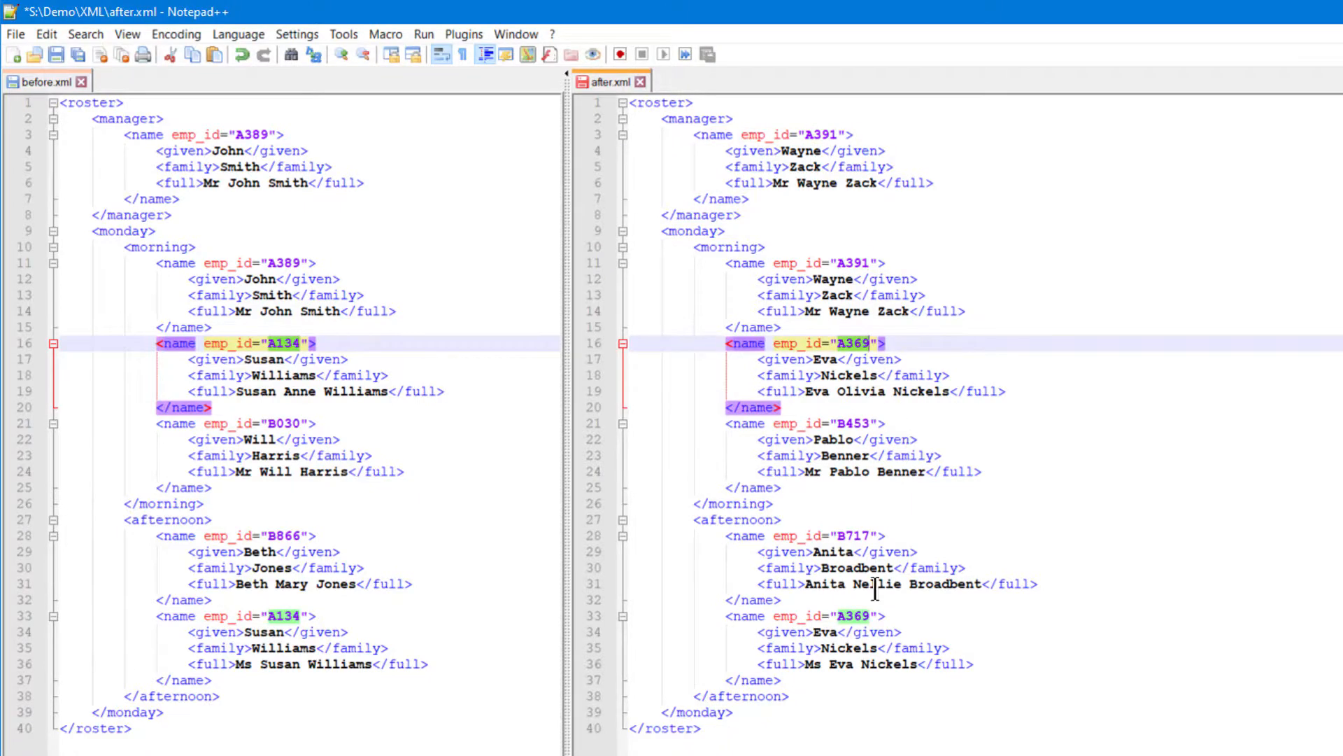